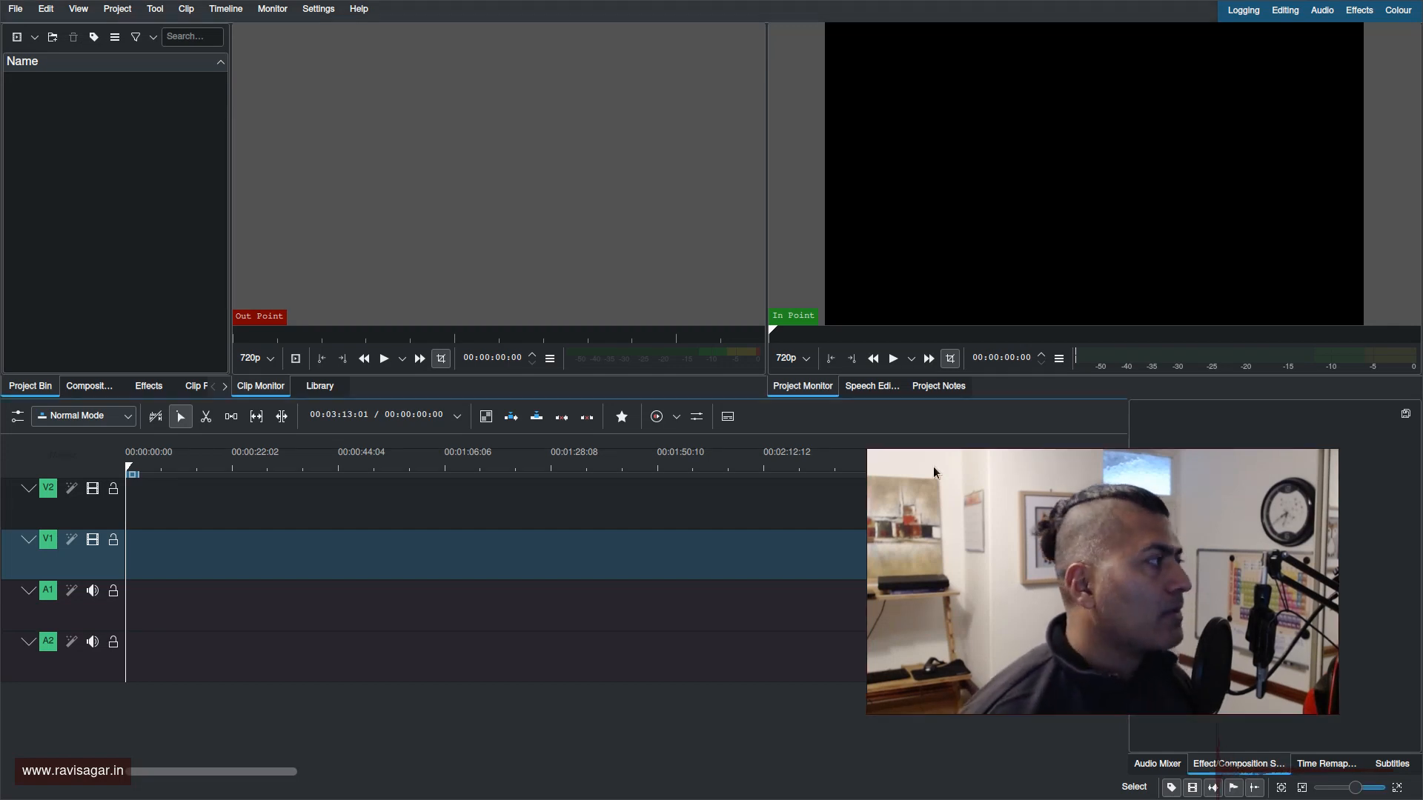
Create a title clip from sparxsys-subscribe.kdenlivetitle and place it on track V1 at about 10 seconds
{"action": "right_click", "coordinate": [64, 149]}
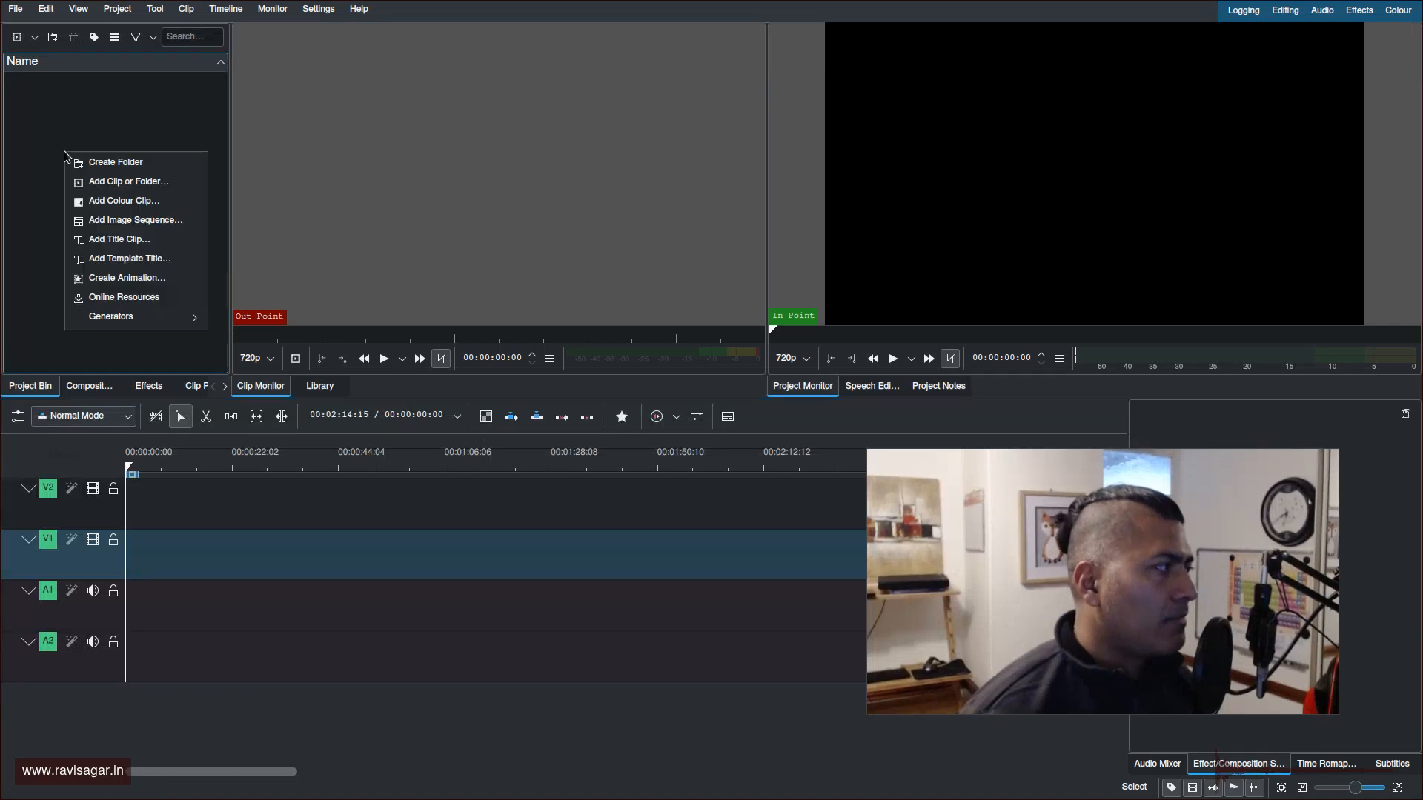
{"action": "left_click", "coordinate": [115, 238]}
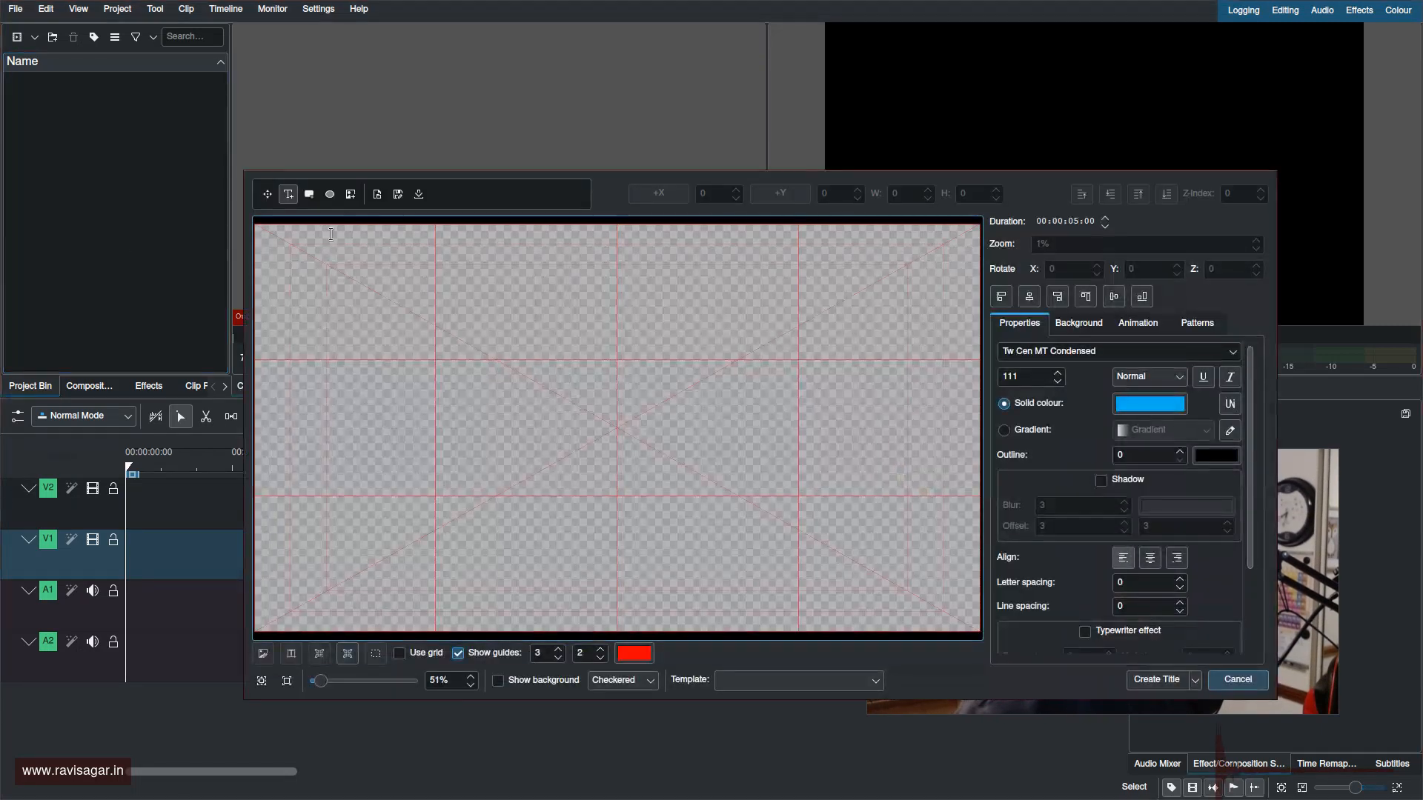
{"action": "left_click", "coordinate": [377, 196]}
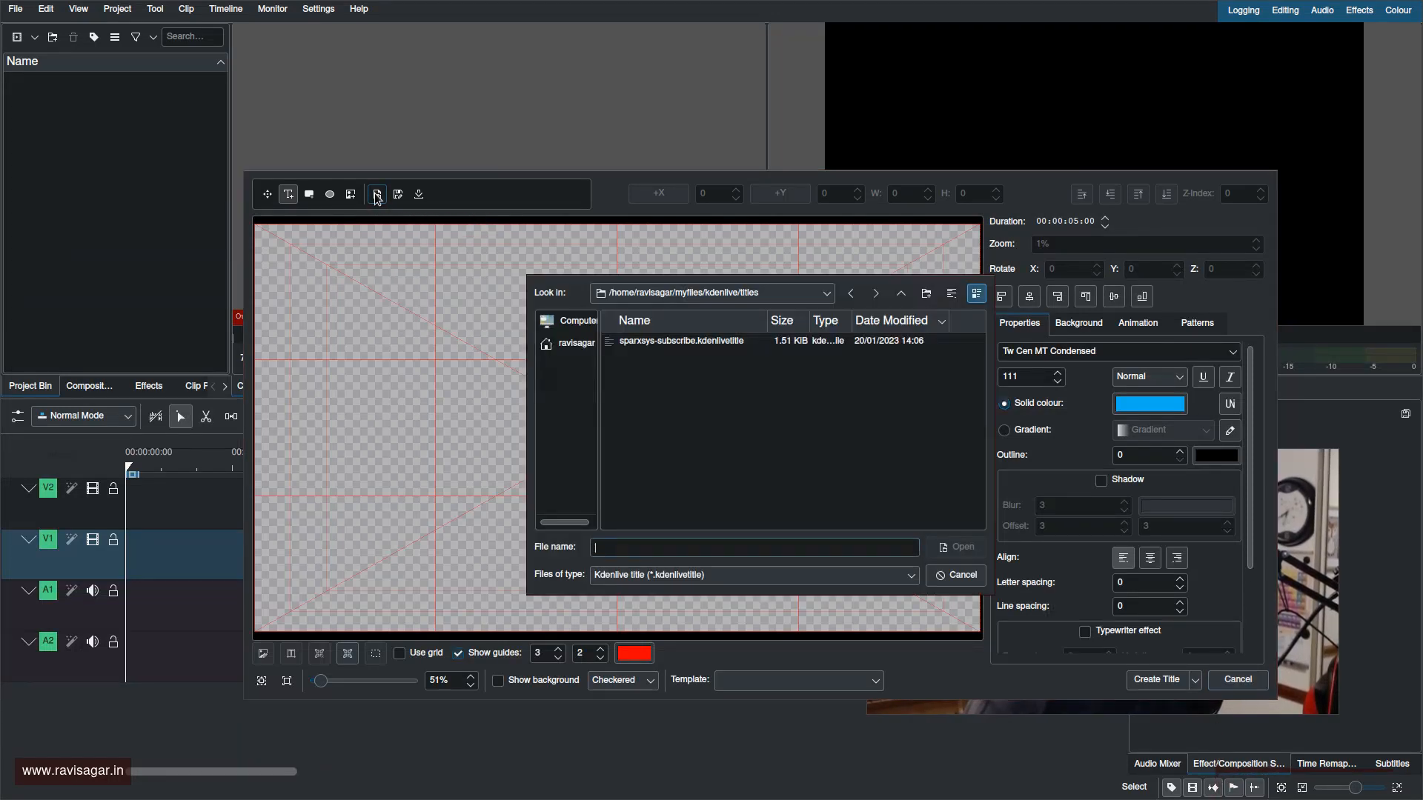
{"action": "double_click", "coordinate": [682, 342]}
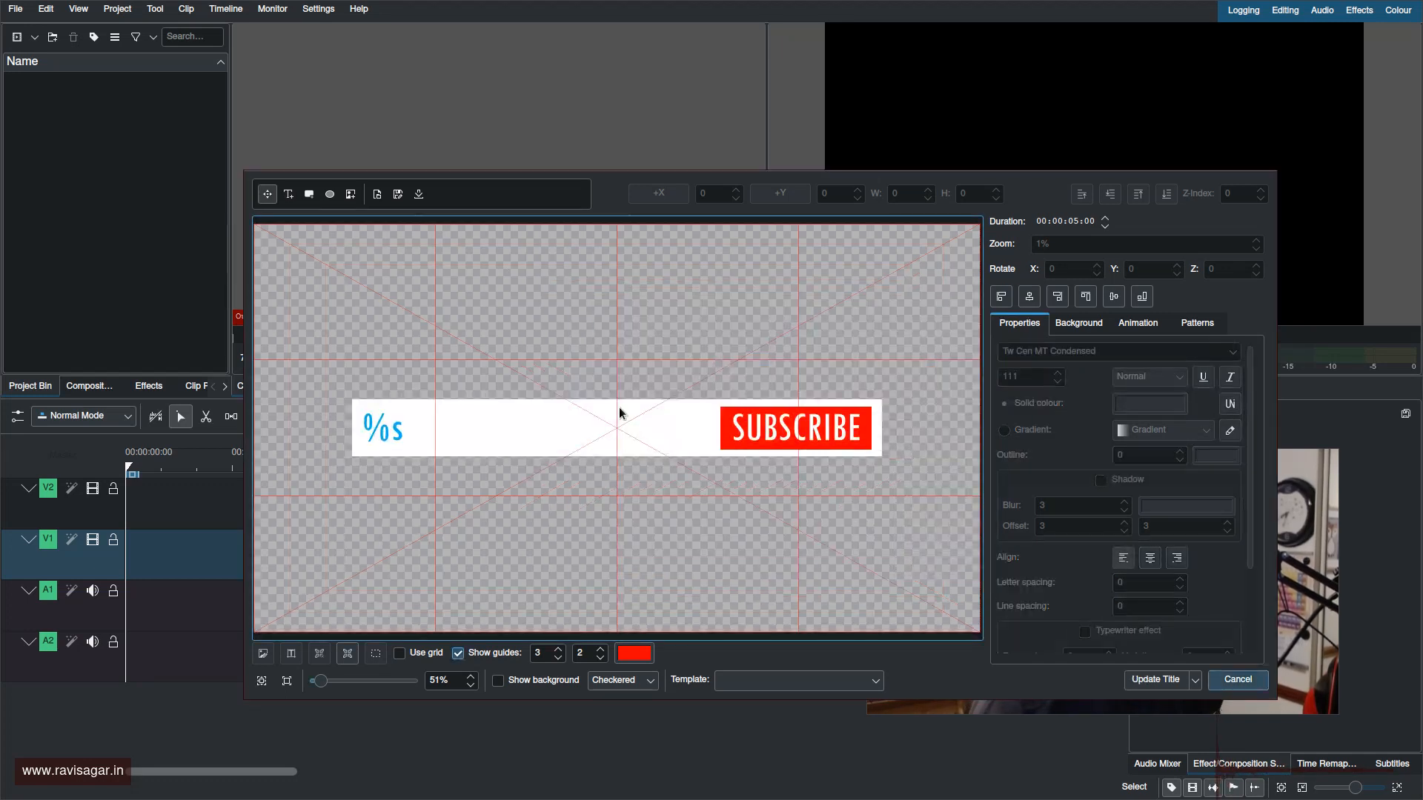
{"action": "left_click", "coordinate": [1154, 679]}
{"action": "left_click_drag", "start_coordinate": [111, 92], "coordinate": [171, 563]}
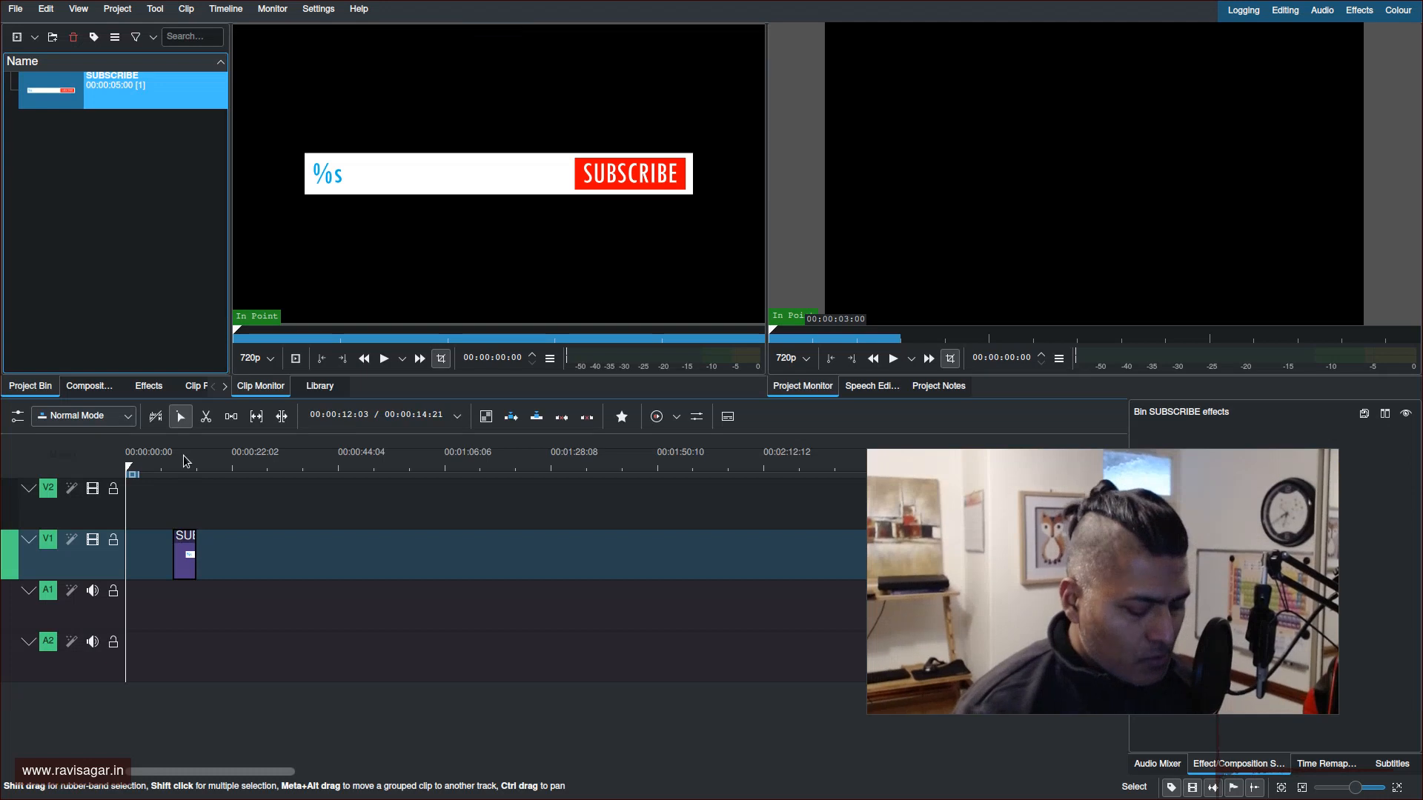
Delete the SUBSCRIBE title clip from the project bin along with its copy on the timeline
{"action": "key", "text": "Delete"}
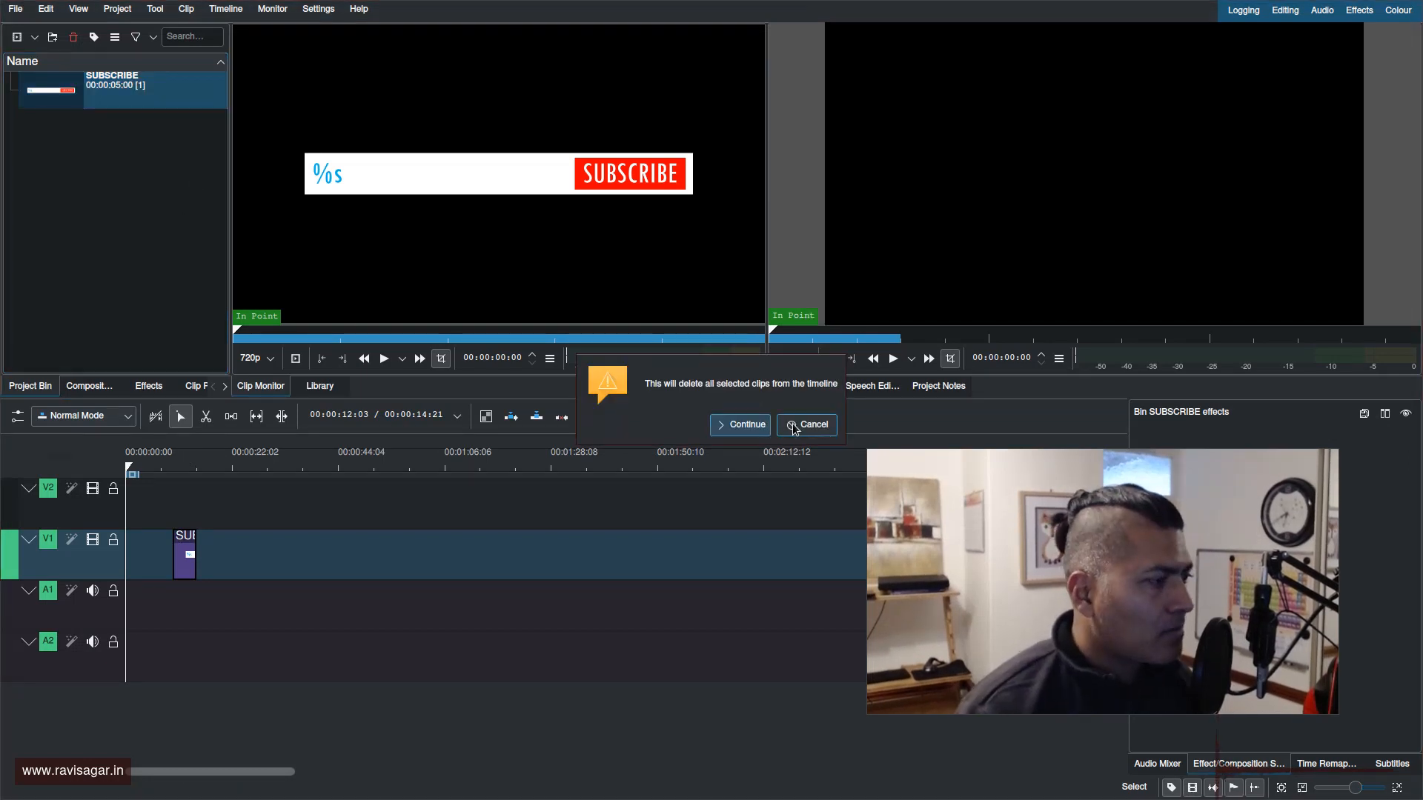
{"action": "left_click", "coordinate": [739, 424]}
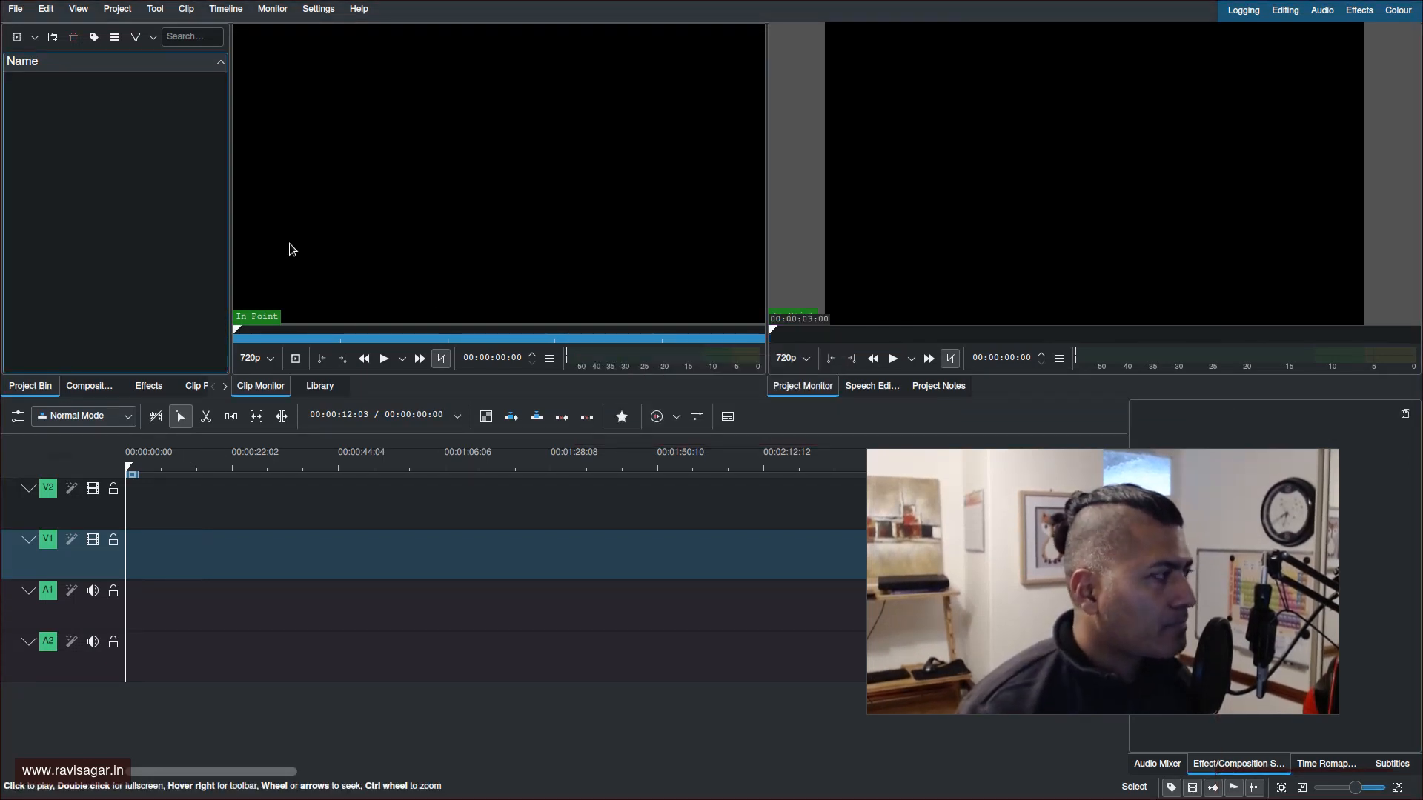
Check which templates are offered for a template title, and close the dialog without adding a clip
{"action": "right_click", "coordinate": [119, 123]}
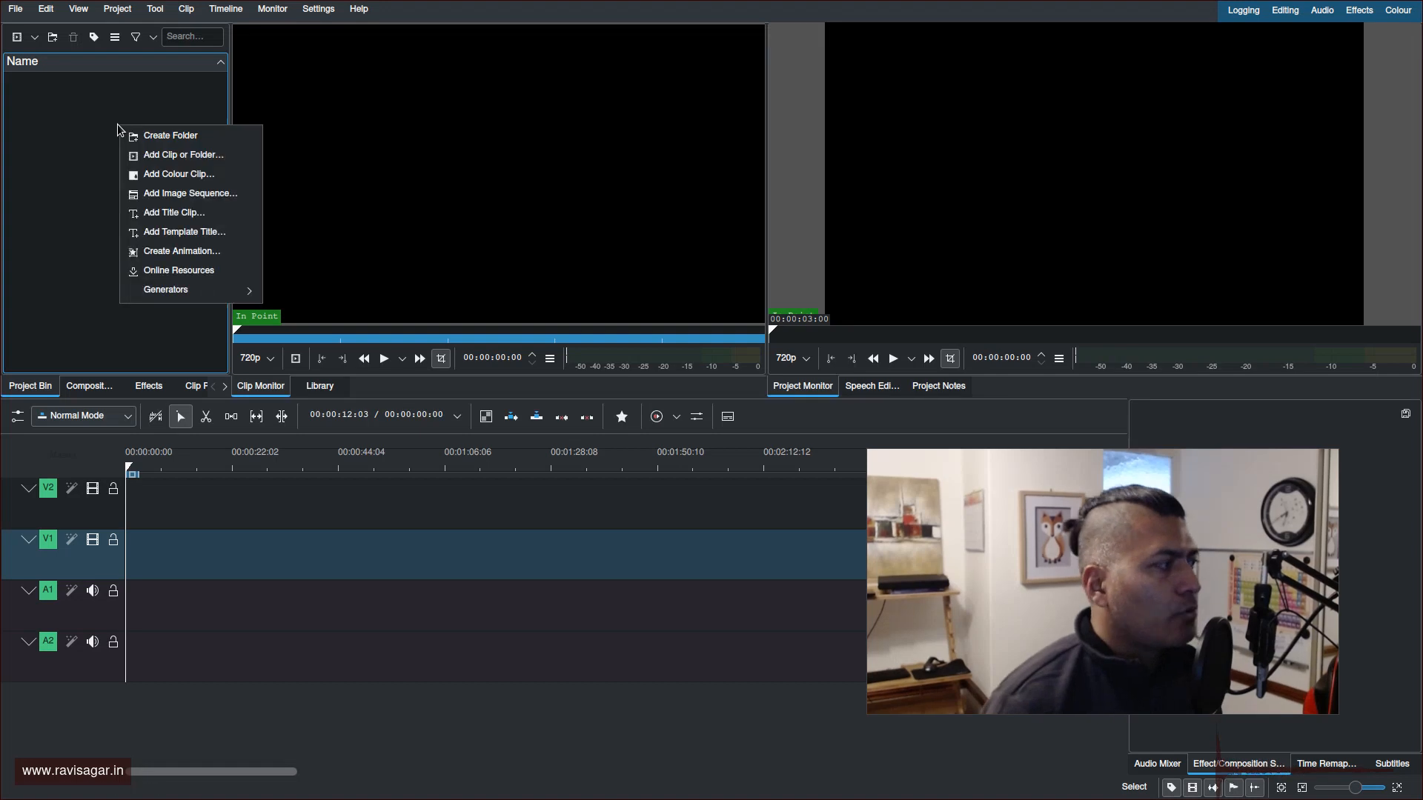
{"action": "left_click", "coordinate": [185, 233]}
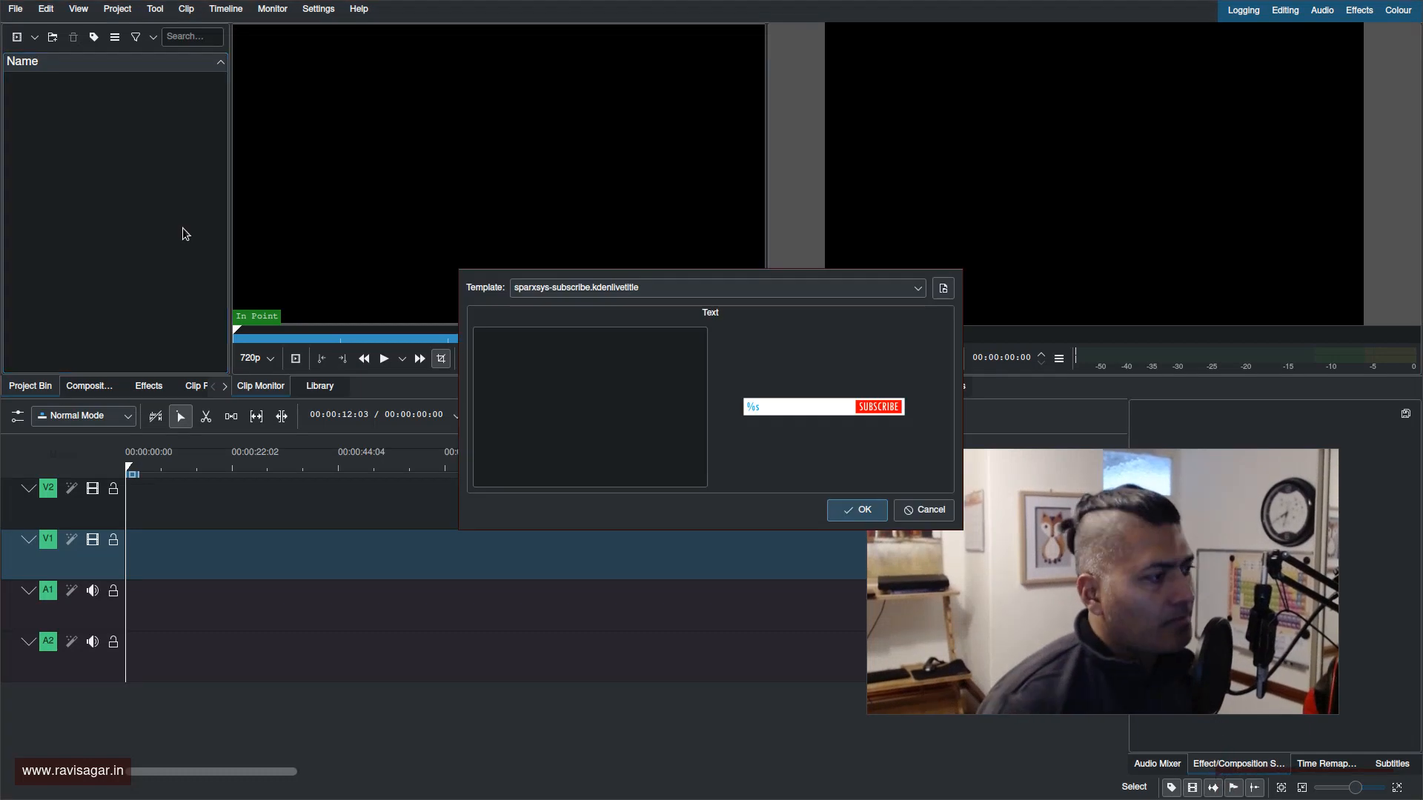
{"action": "left_click", "coordinate": [918, 289]}
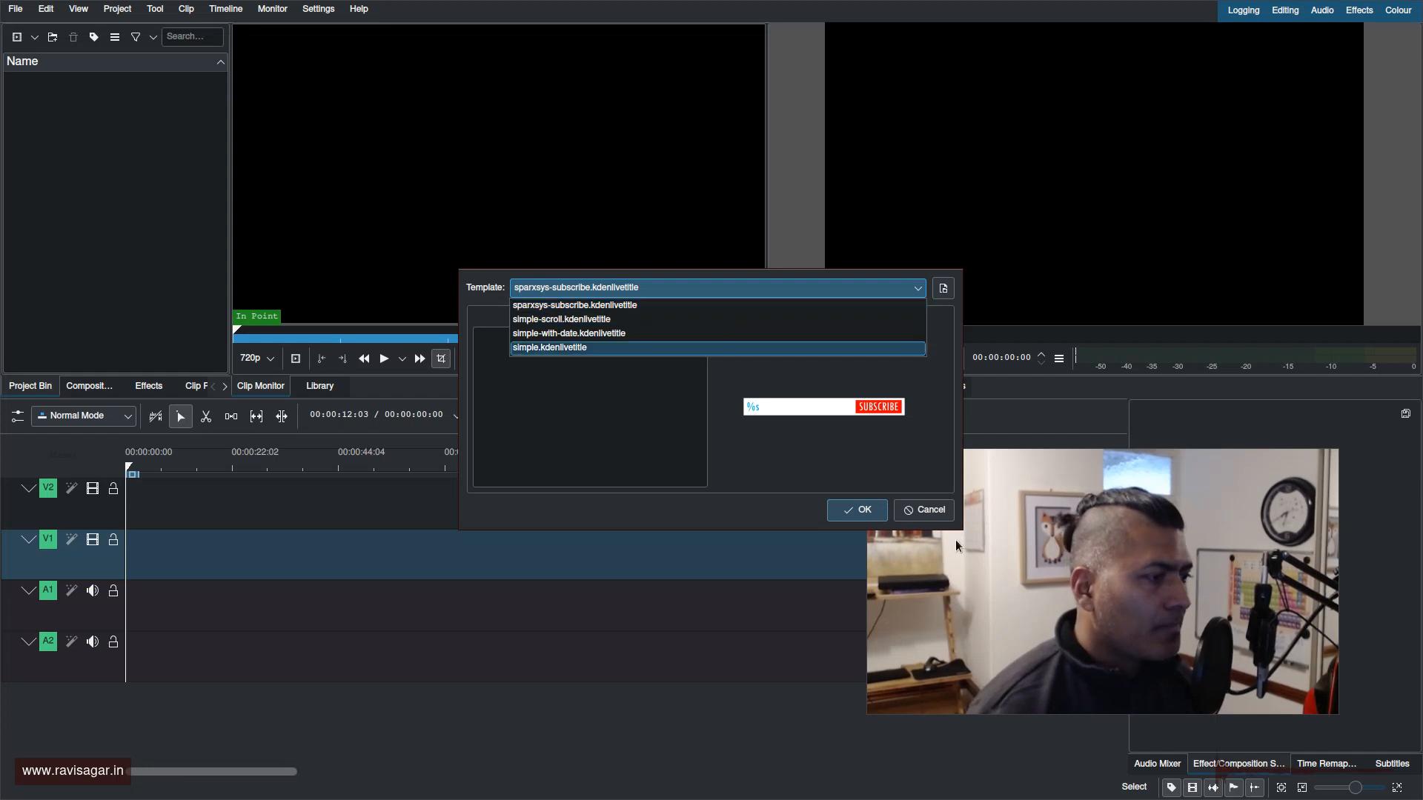
{"action": "left_click", "coordinate": [940, 521]}
{"action": "left_click", "coordinate": [922, 511]}
Load sparxsys-subscribe.kdenlivetitle into a new title clip in the title editor
{"action": "right_click", "coordinate": [128, 176]}
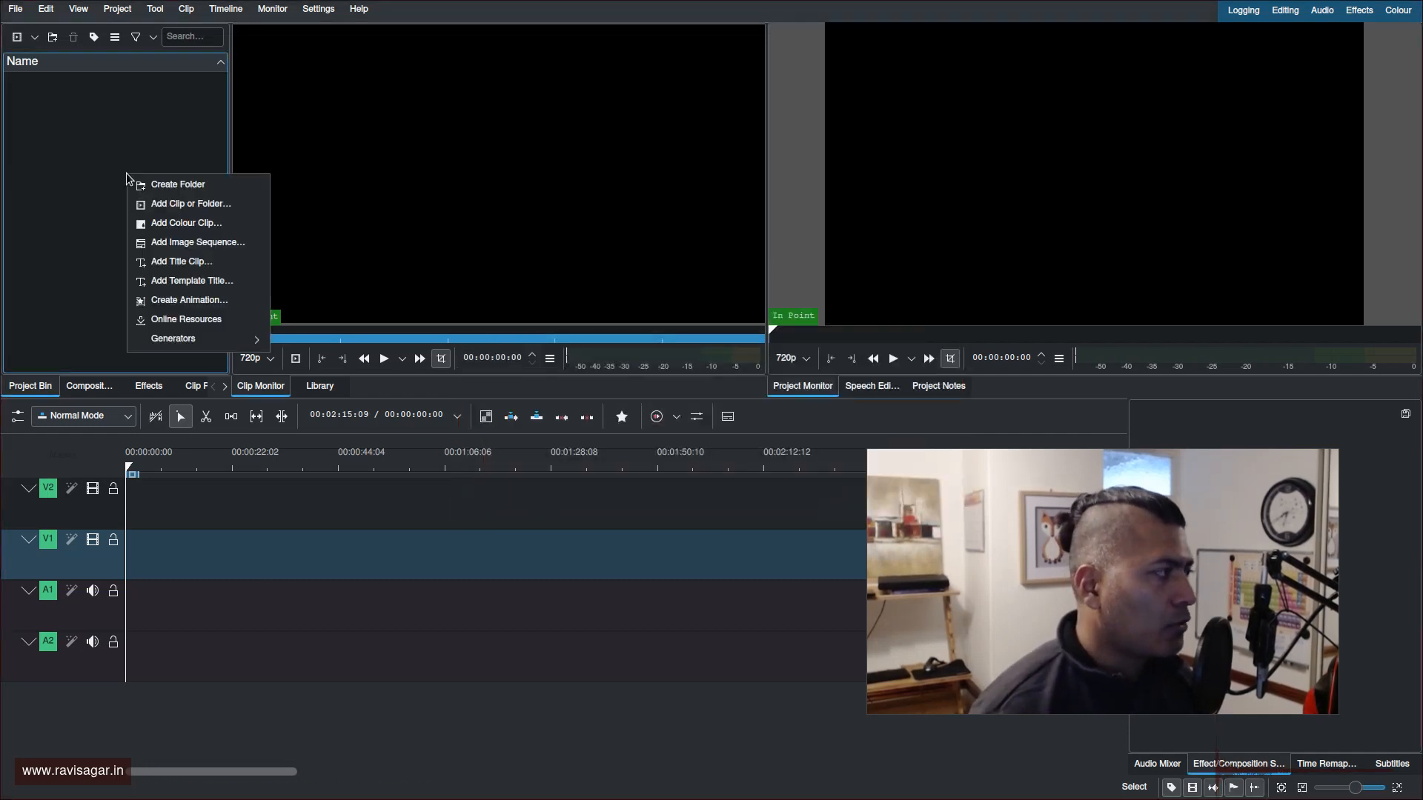
{"action": "left_click", "coordinate": [185, 259]}
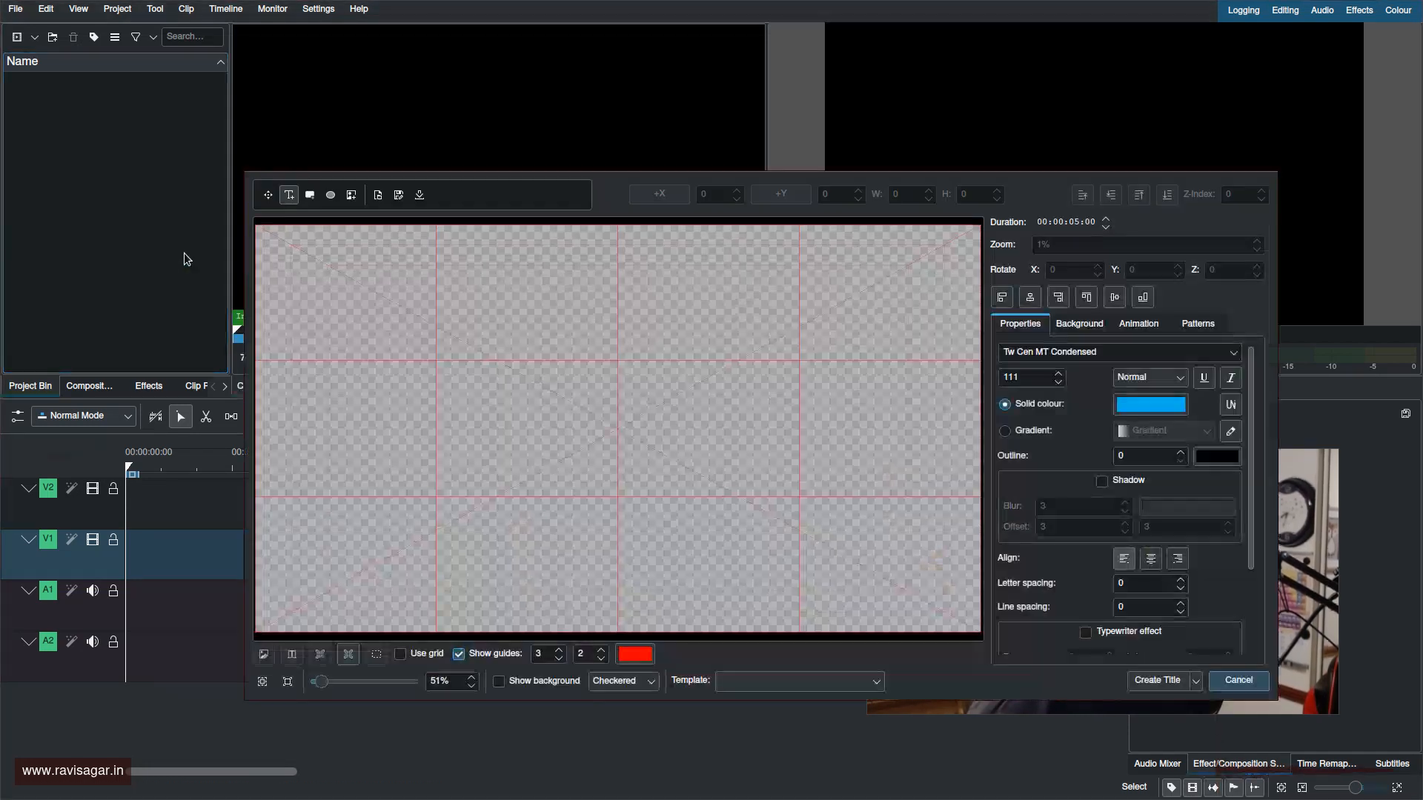
{"action": "left_click", "coordinate": [381, 194]}
{"action": "double_click", "coordinate": [726, 340]}
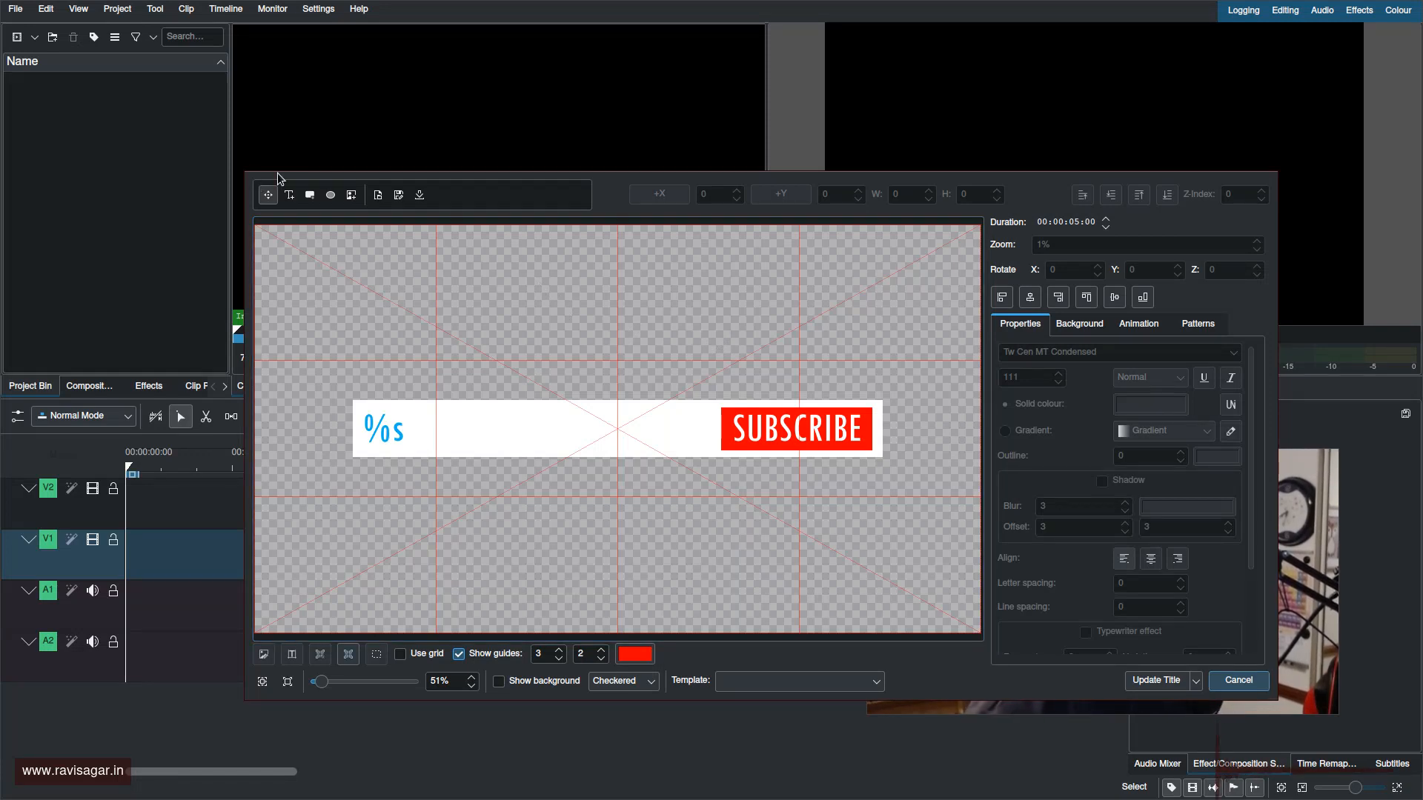
View the downloadable title templates and the folder for saving titles, and close the title editor without saving
{"action": "left_click", "coordinate": [419, 195]}
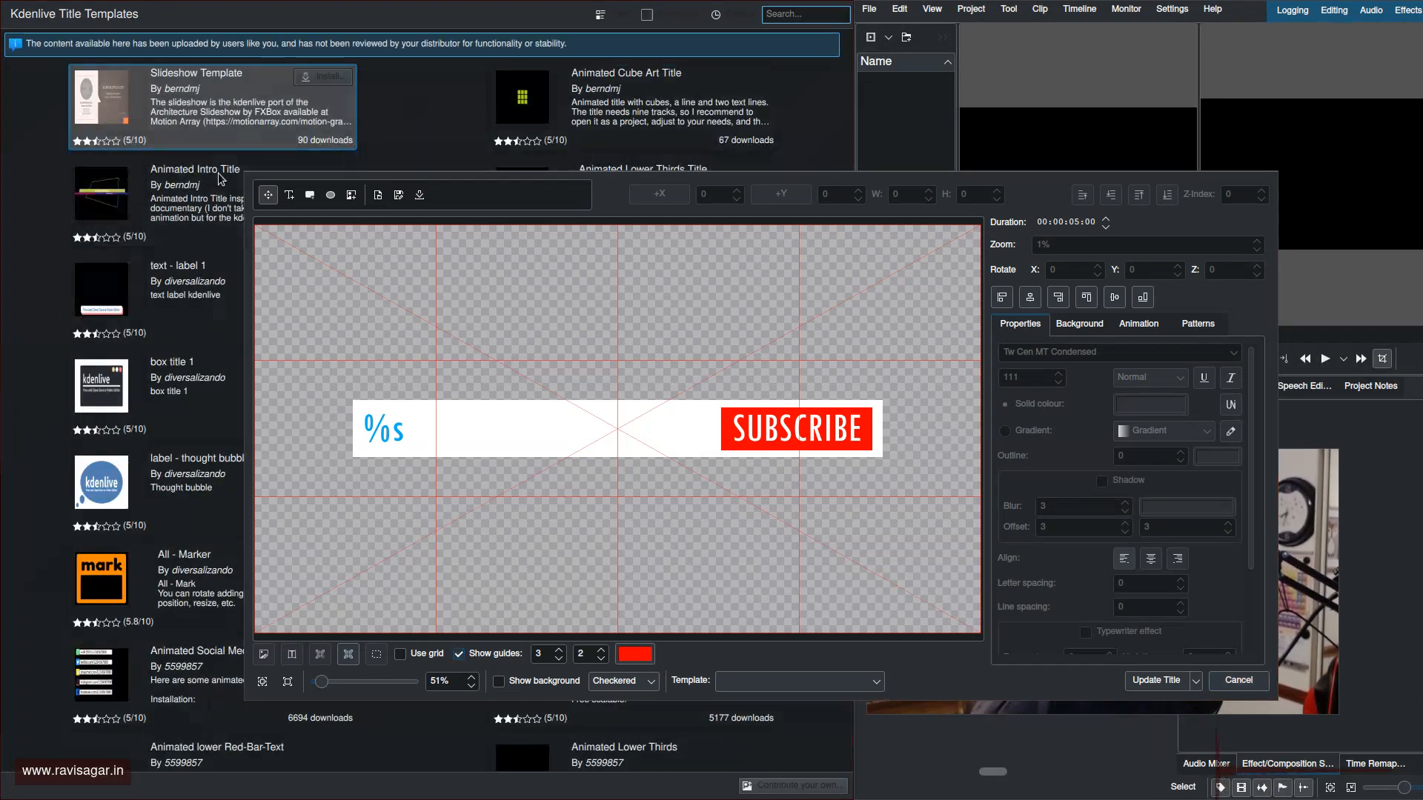
{"action": "key", "text": "Escape"}
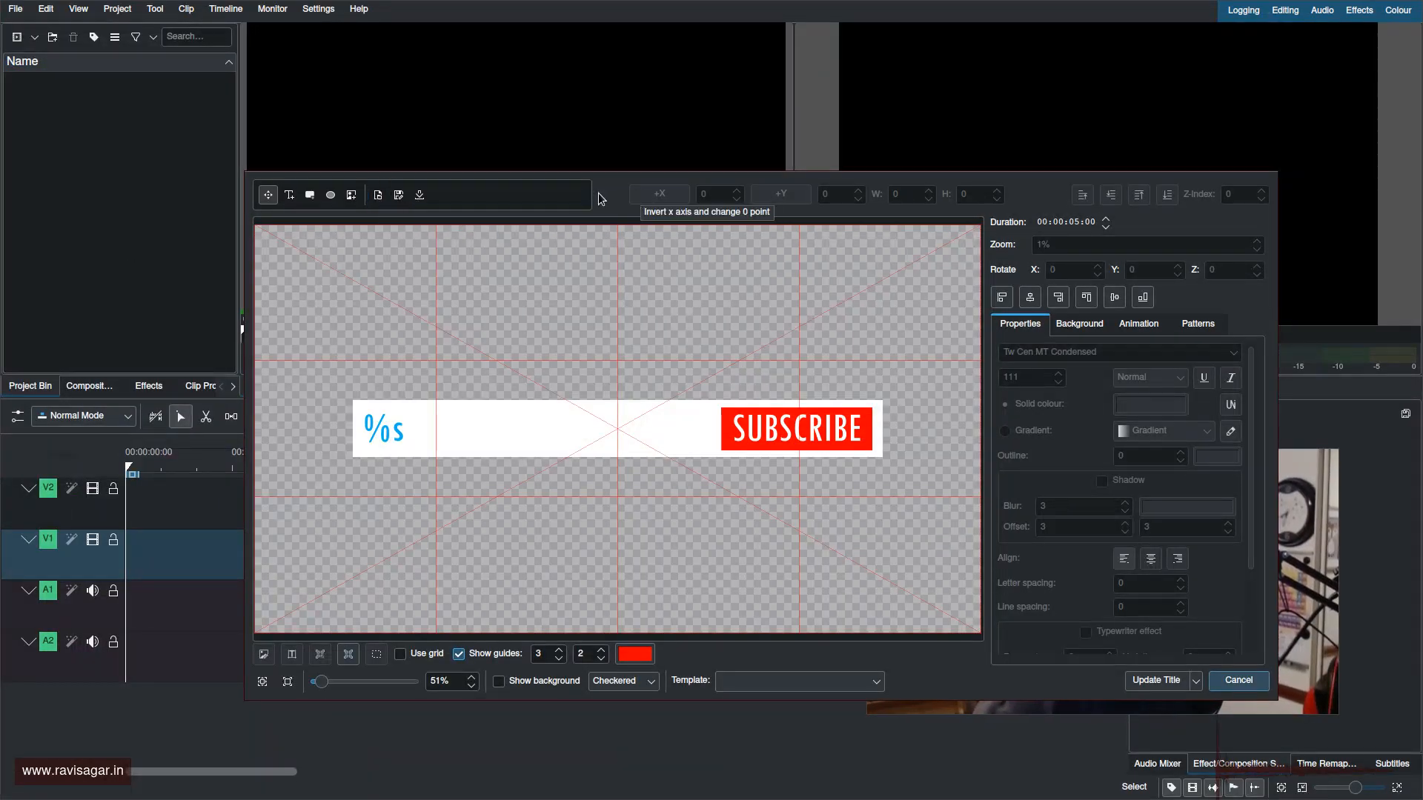
{"action": "left_click_drag", "start_coordinate": [597, 193], "coordinate": [443, 113]}
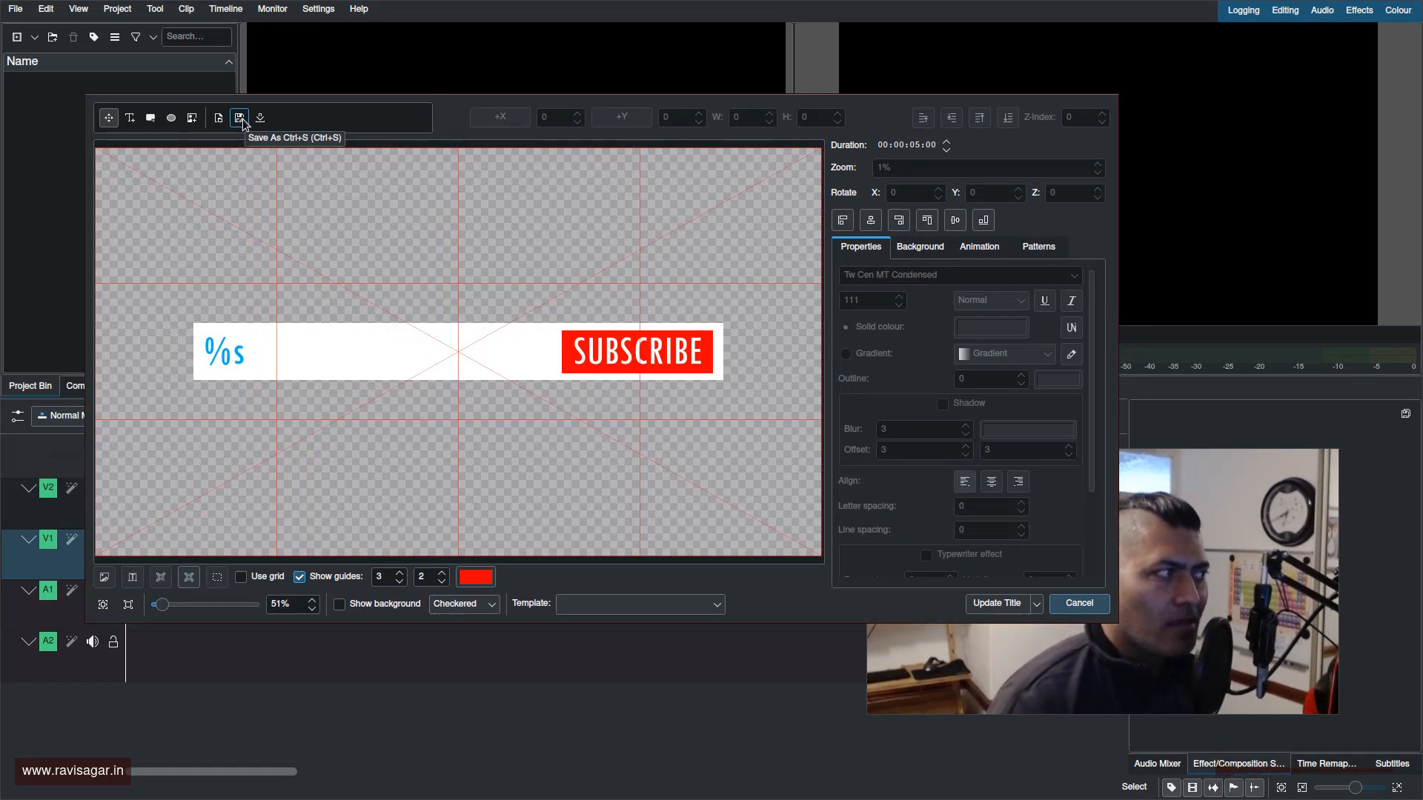
{"action": "left_click", "coordinate": [240, 117]}
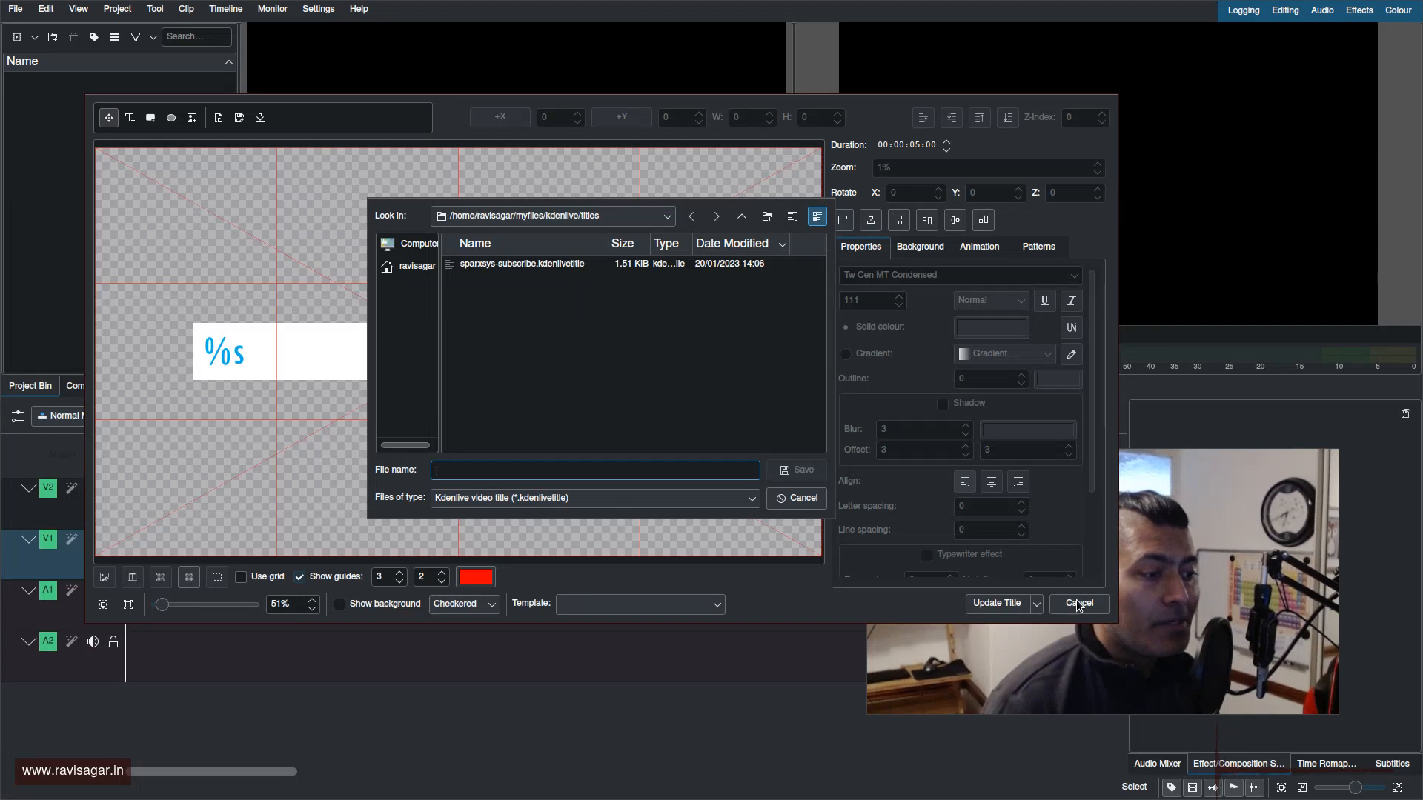
{"action": "left_click", "coordinate": [801, 498]}
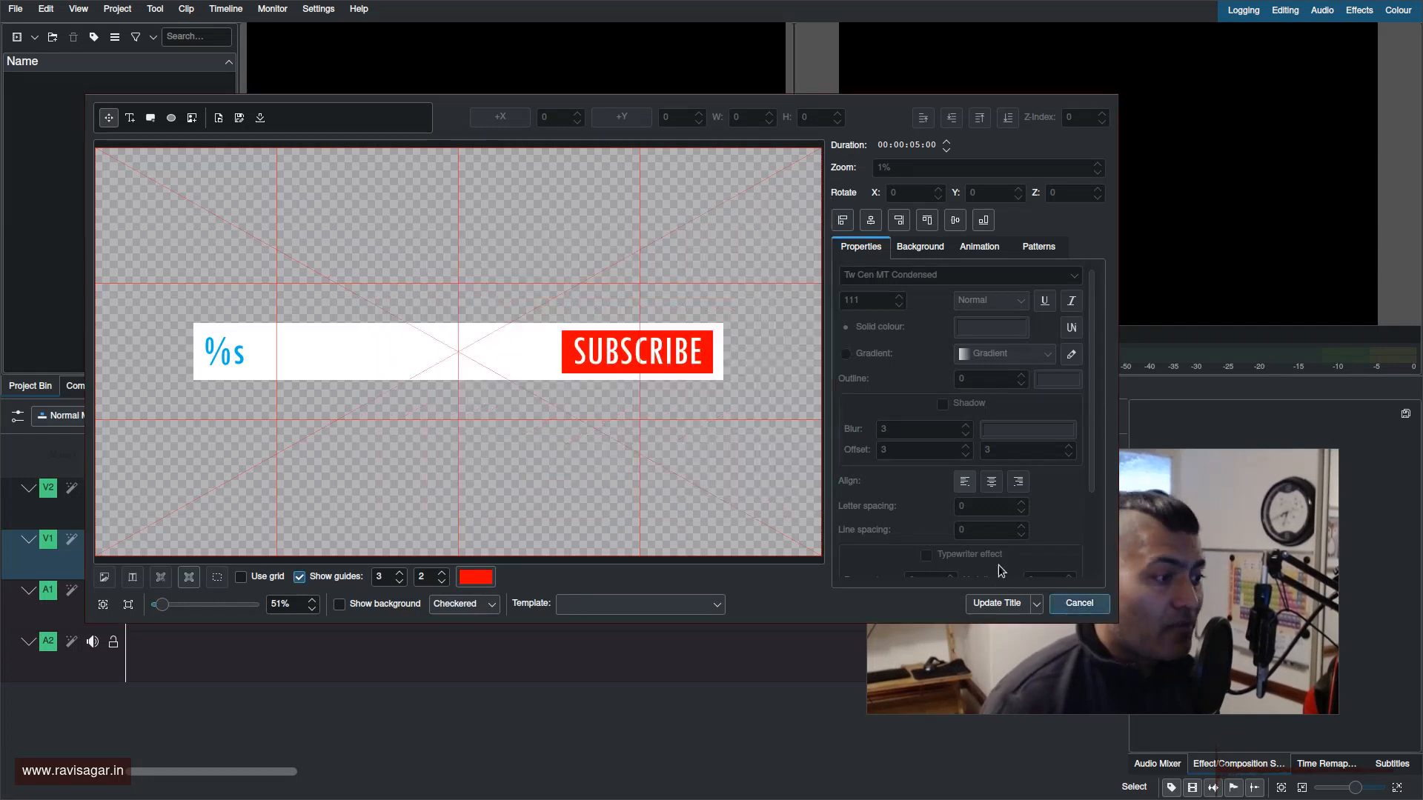
{"action": "key", "text": "Escape"}
Add a template title clip based on sparxsys-subscribe.kdenlivetitle with the presenter's full name as its text
{"action": "right_click", "coordinate": [88, 169]}
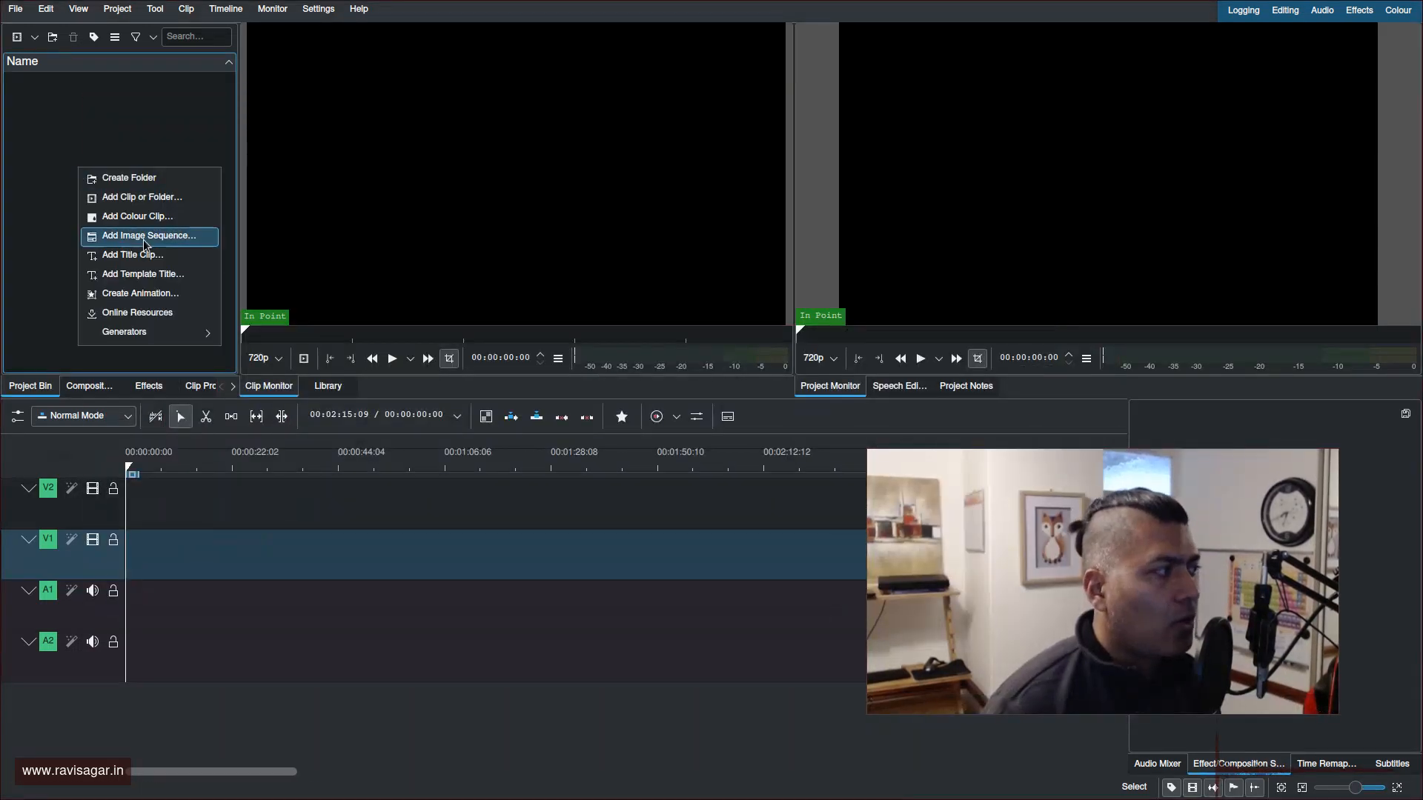
{"action": "left_click", "coordinate": [144, 275]}
{"action": "left_click", "coordinate": [585, 350]}
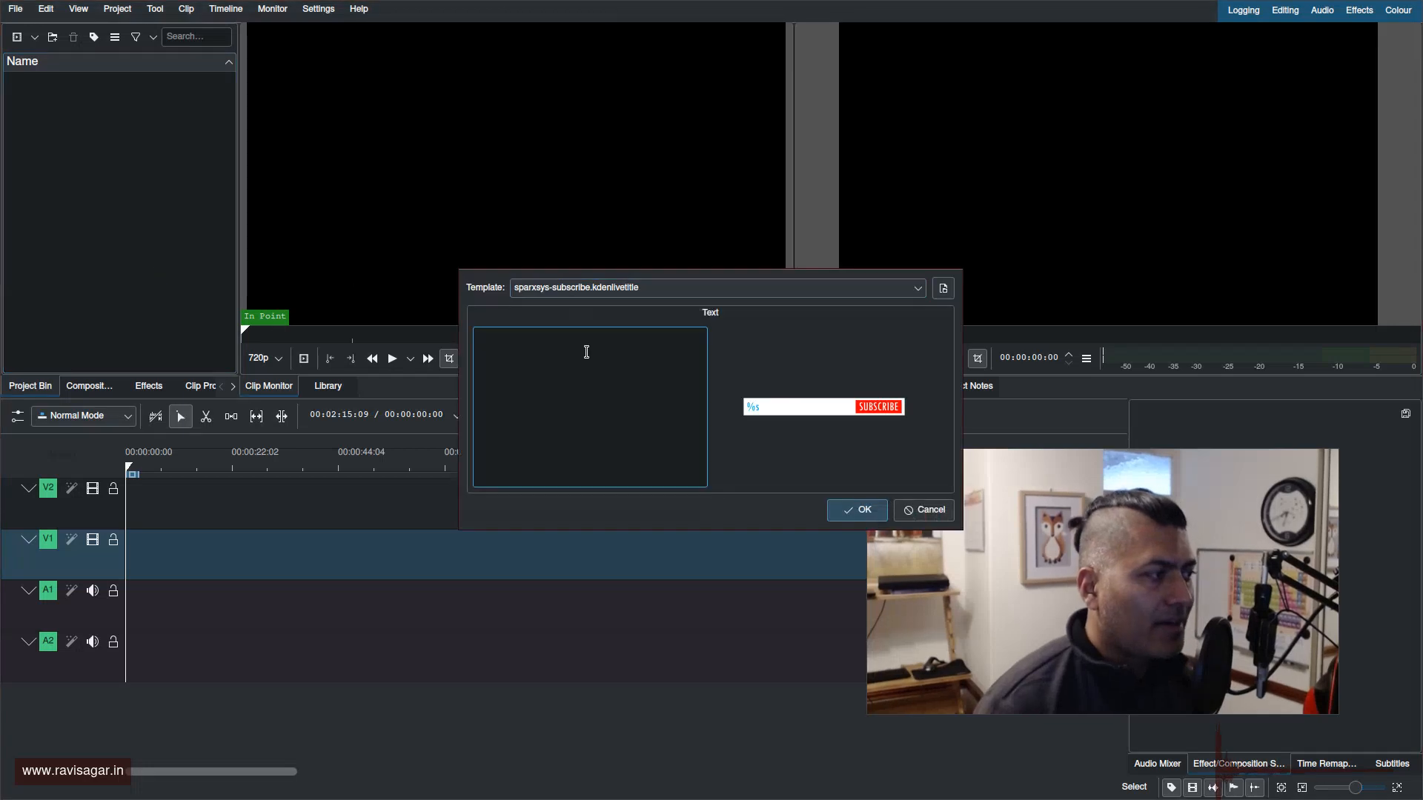
{"action": "type", "text": "Ravi Sagar"}
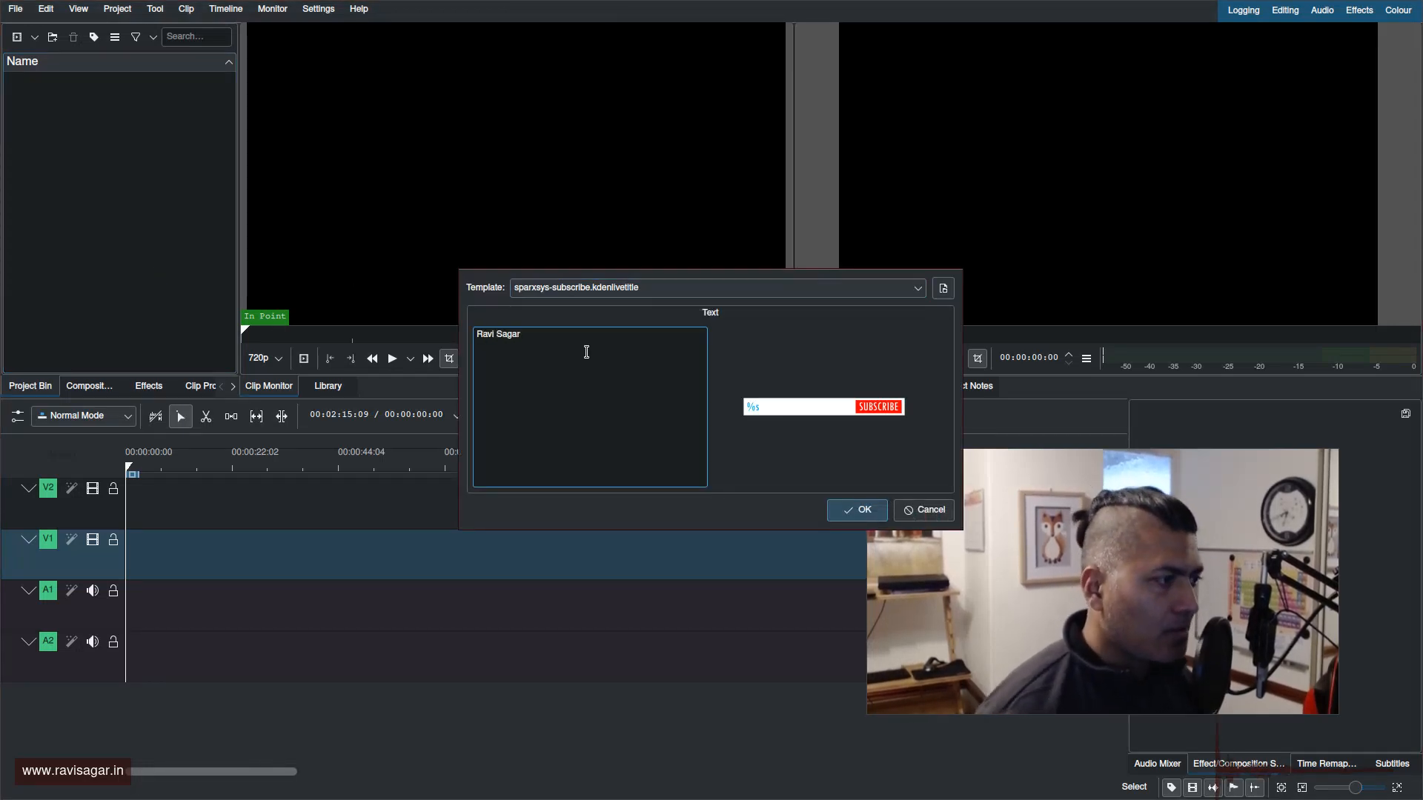
{"action": "left_click", "coordinate": [860, 511]}
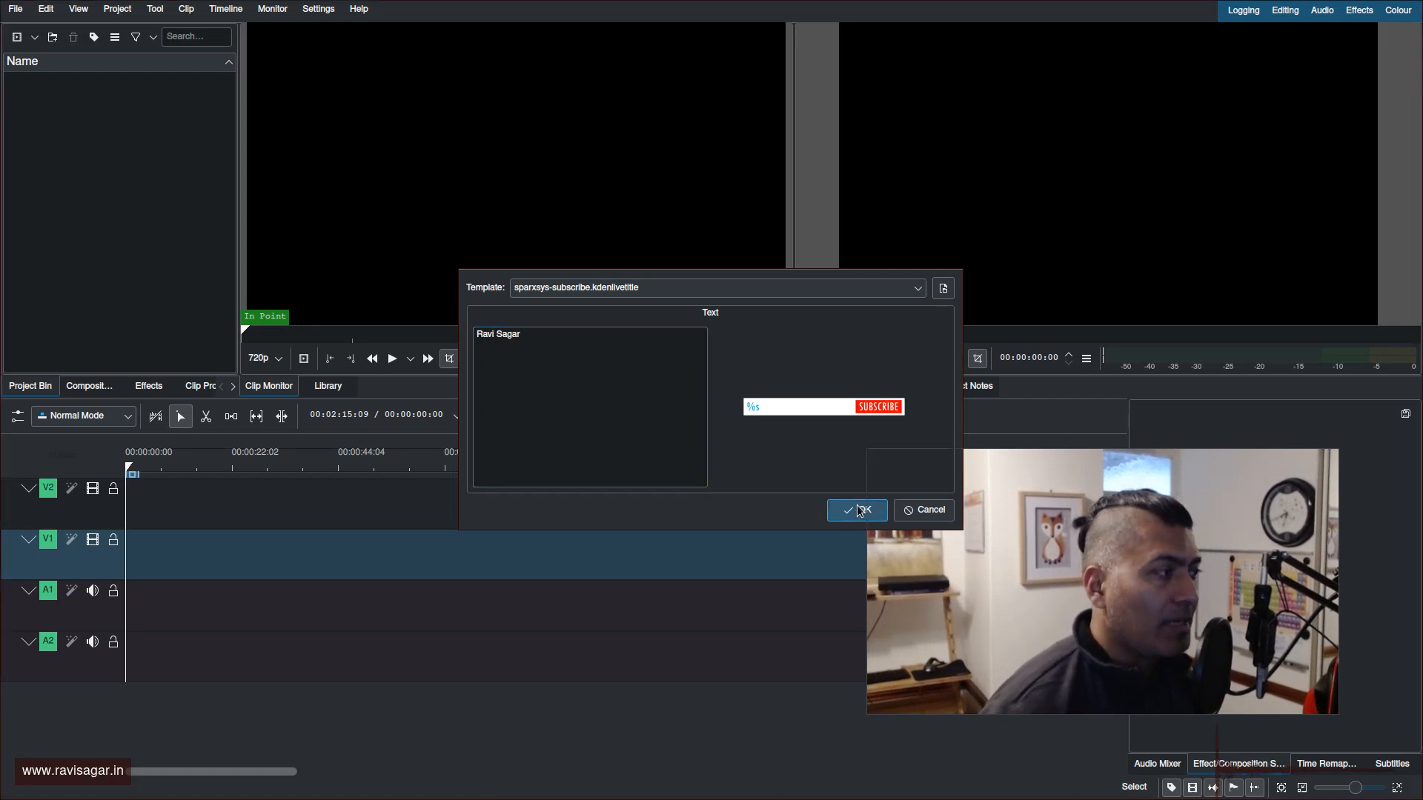
Add a second template title clip based on sparxsys-subscribe.kdenlivetitle with the text "Sparxsys"
{"action": "right_click", "coordinate": [170, 142]}
{"action": "left_click", "coordinate": [212, 253]}
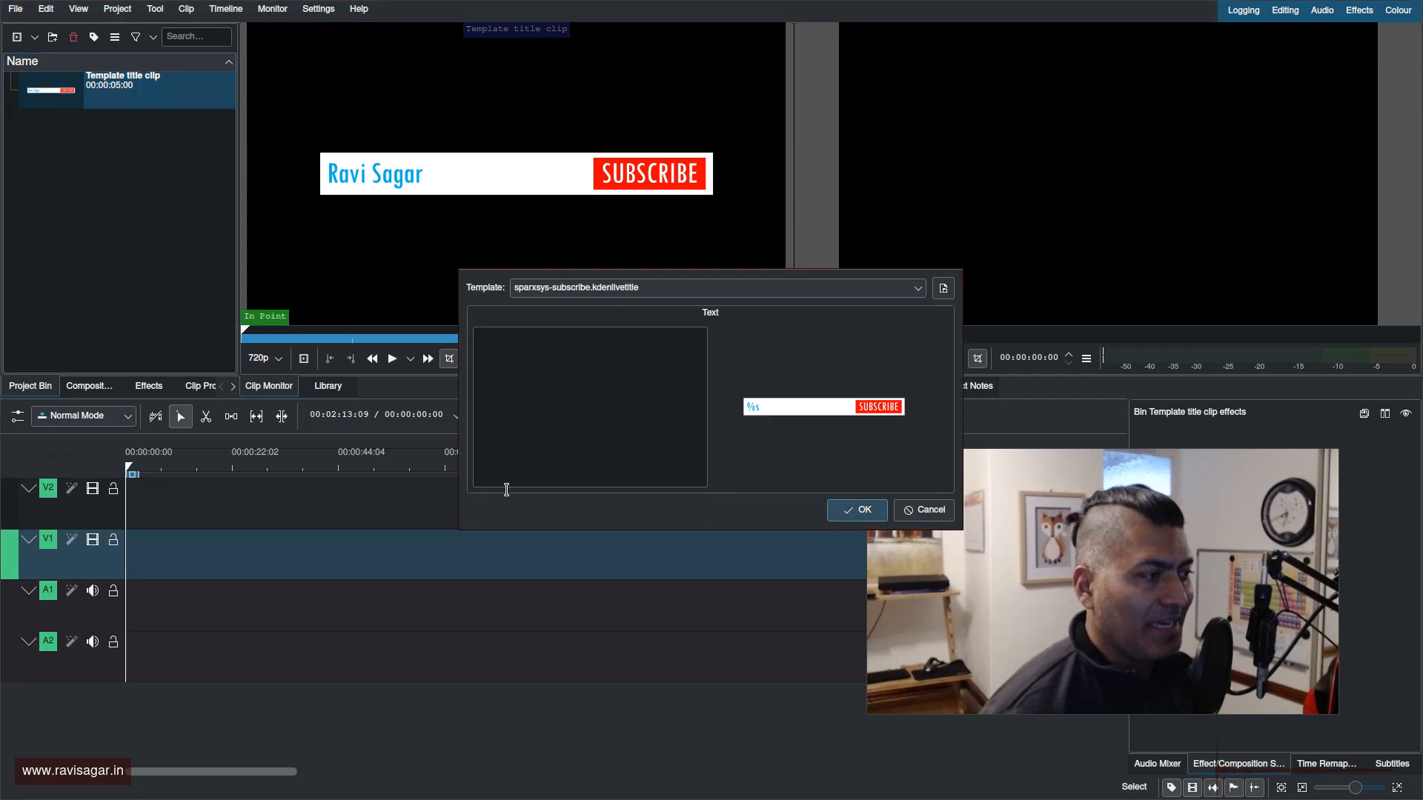
{"action": "left_click", "coordinate": [562, 354]}
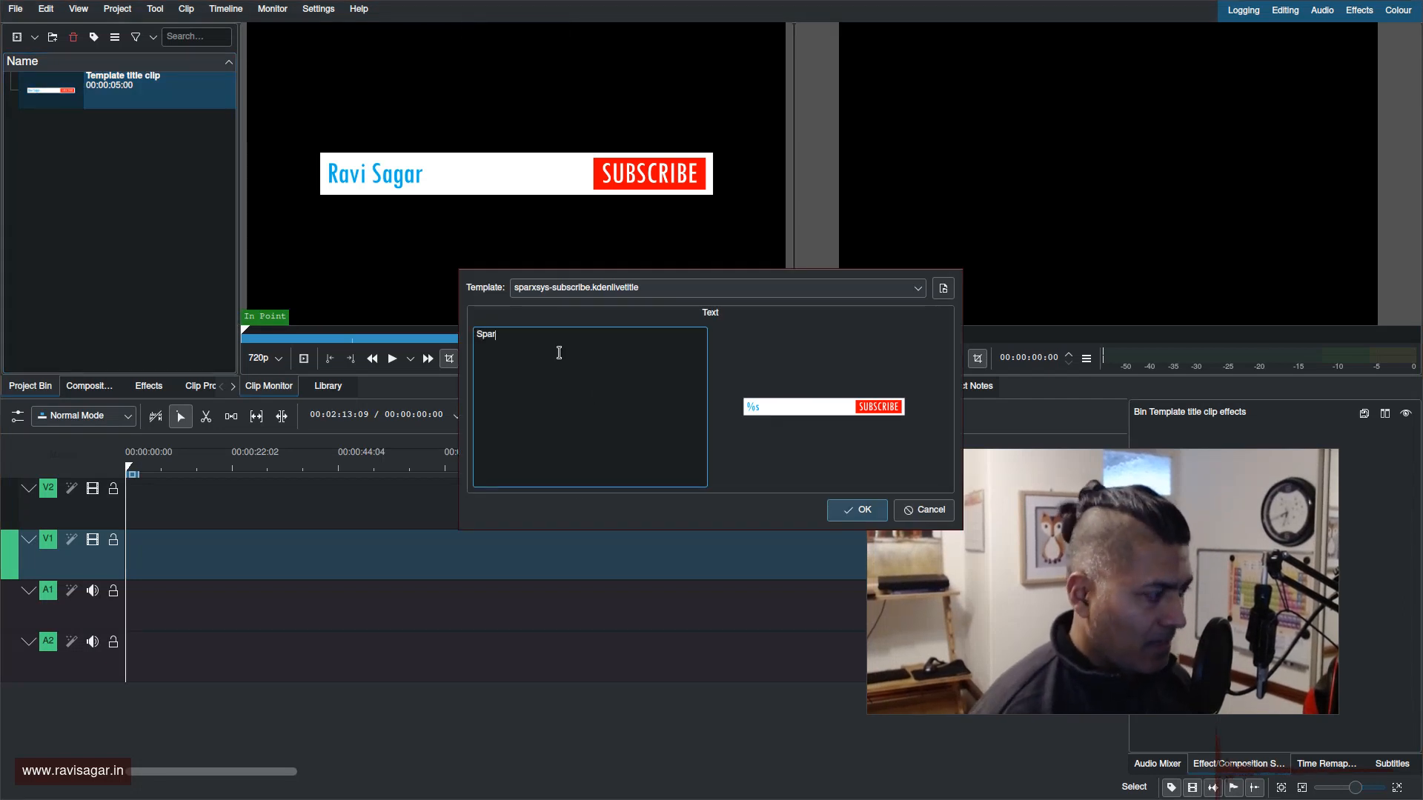
{"action": "type", "text": "Sparxsys"}
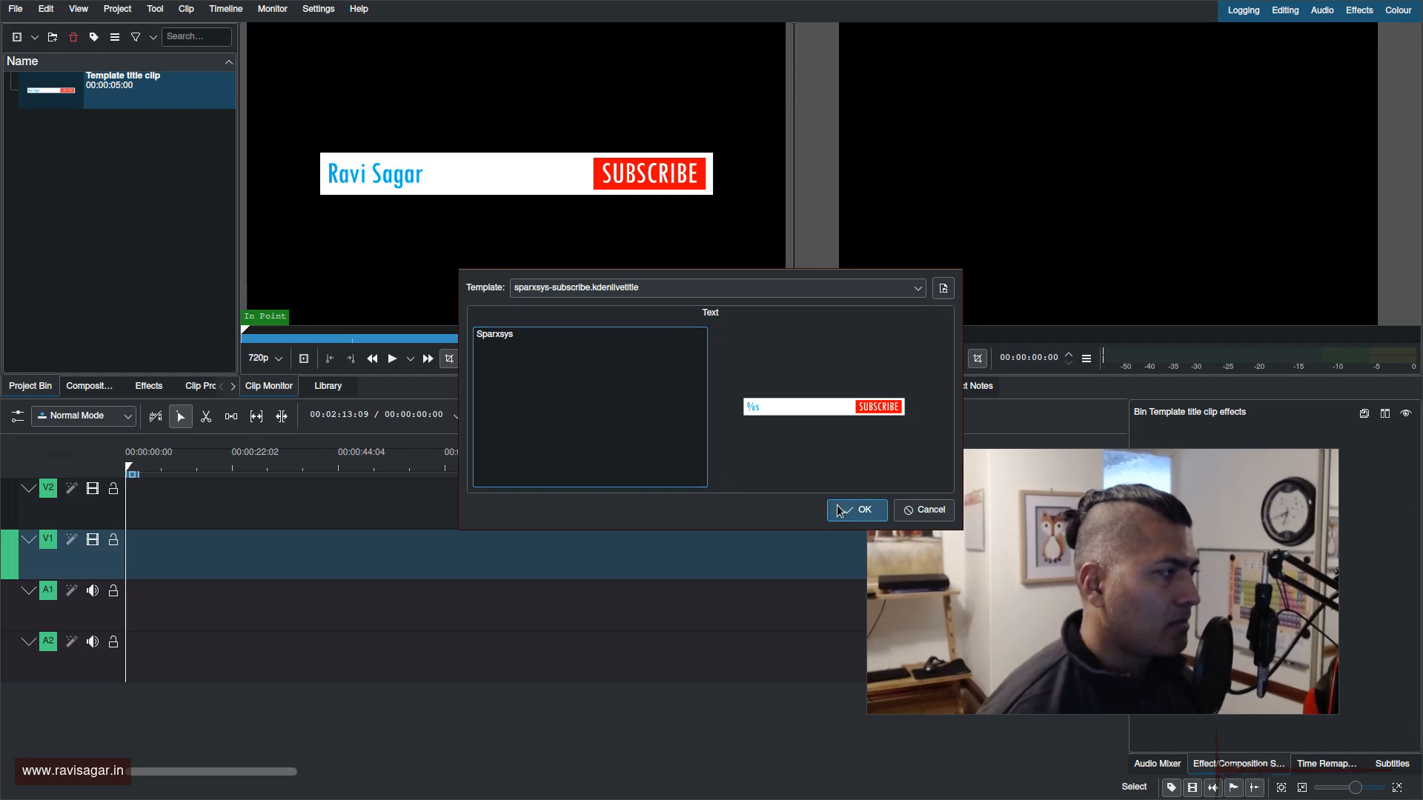
{"action": "left_click", "coordinate": [837, 509]}
Preview both template title clips and place the first one on track V1 at about 00:00:13:17
{"action": "left_click", "coordinate": [154, 96]}
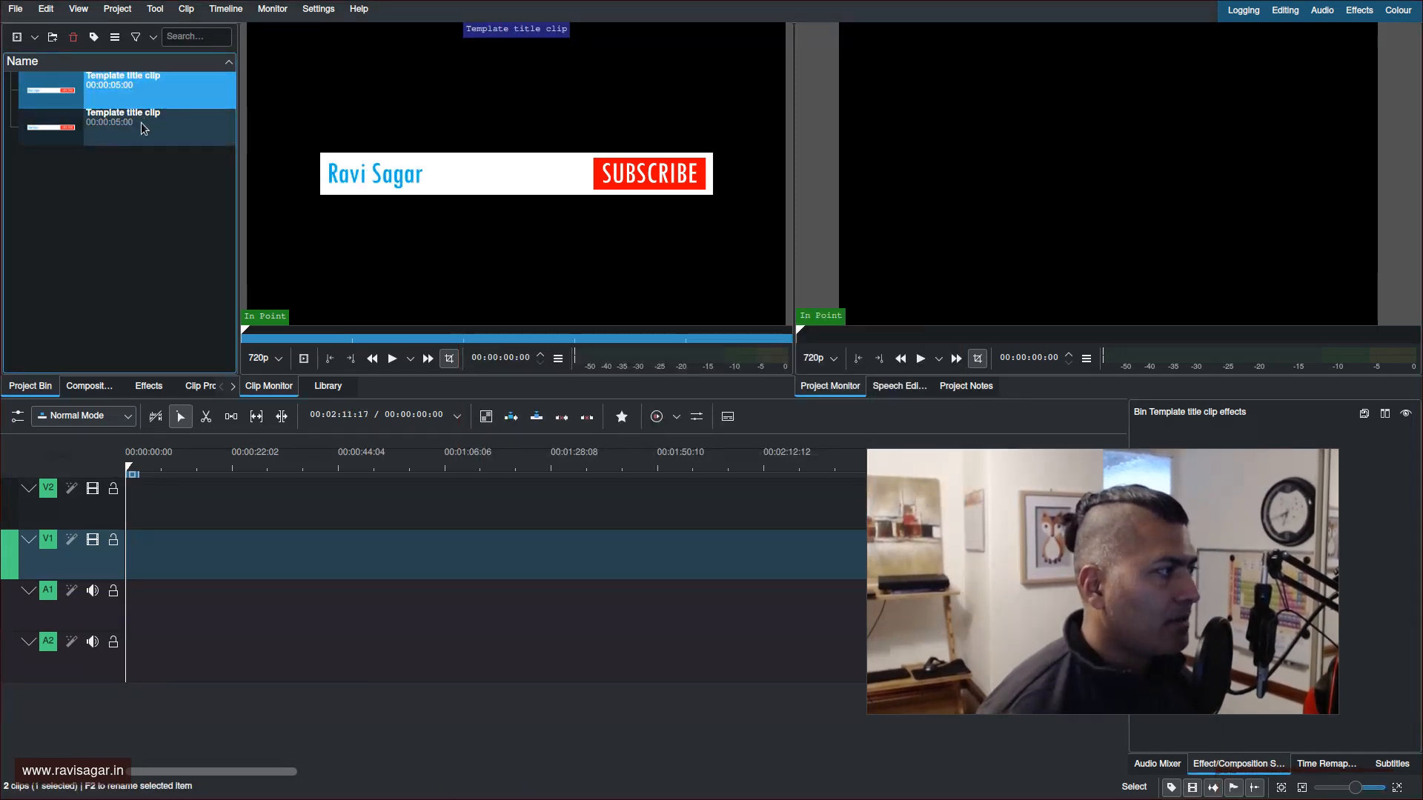
{"action": "left_click", "coordinate": [141, 122]}
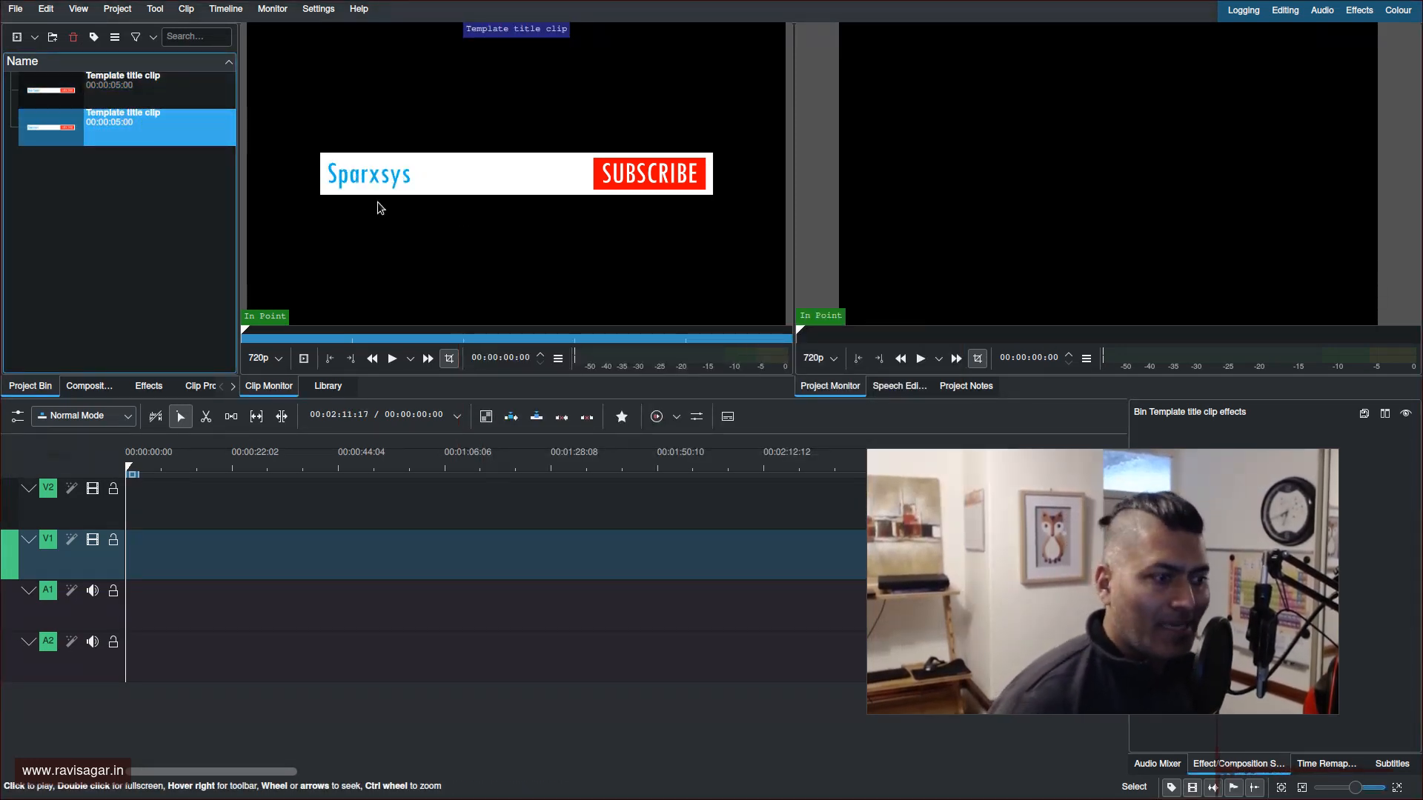
{"action": "left_click_drag", "start_coordinate": [105, 96], "coordinate": [198, 554]}
Play back the title clip on track V1 and return the playhead to a point before it
{"action": "left_click", "coordinate": [189, 471]}
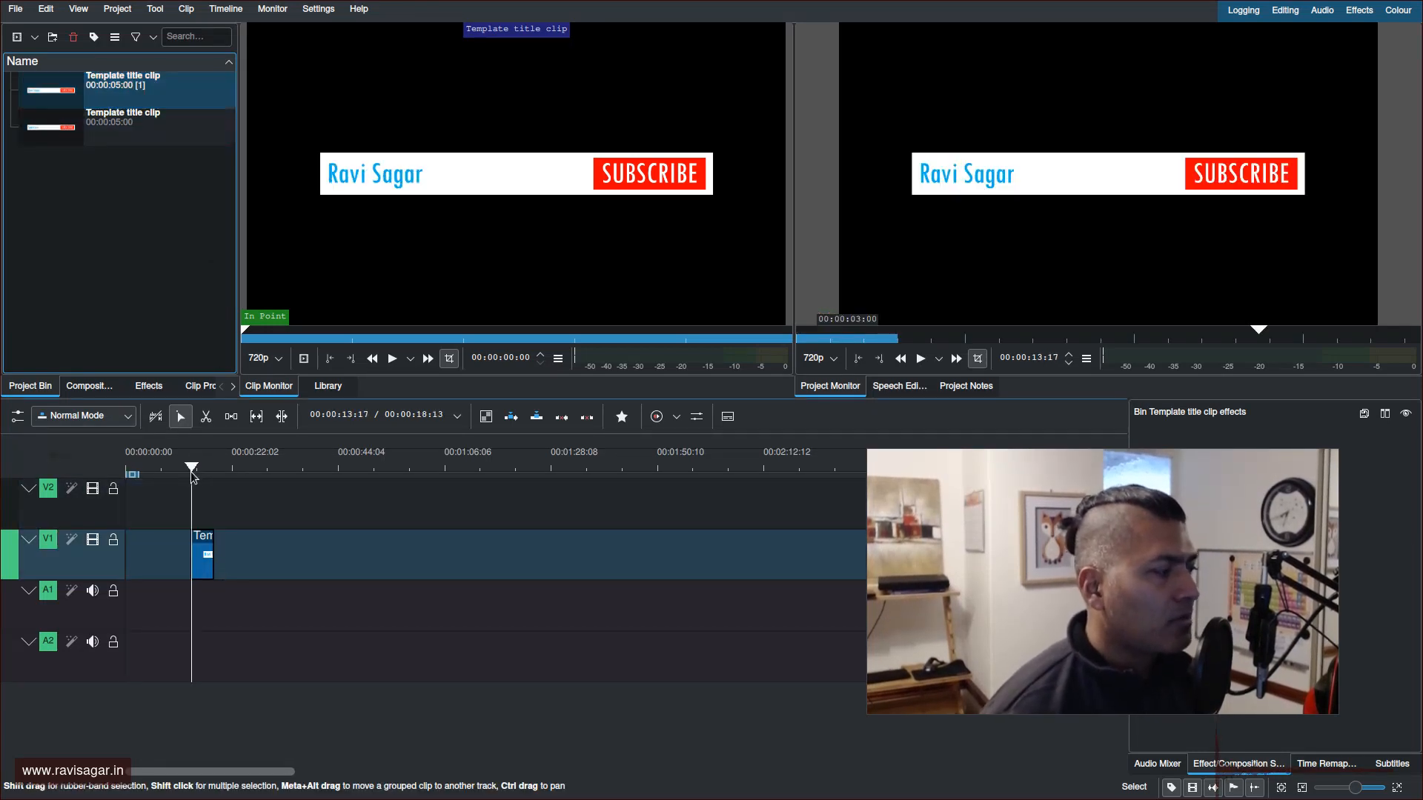
{"action": "key", "text": "space"}
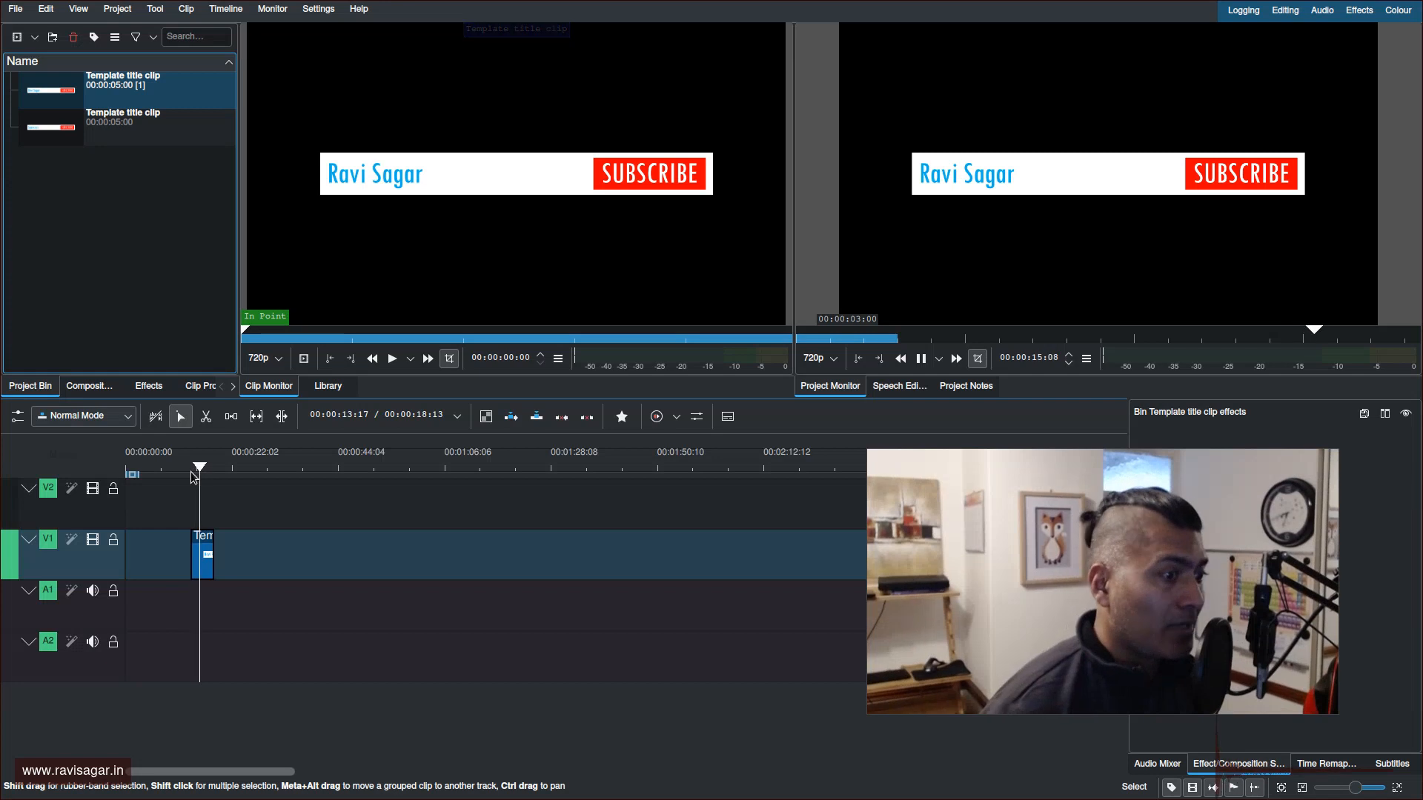
{"action": "key", "text": "space"}
{"action": "left_click_drag", "start_coordinate": [198, 467], "coordinate": [176, 471]}
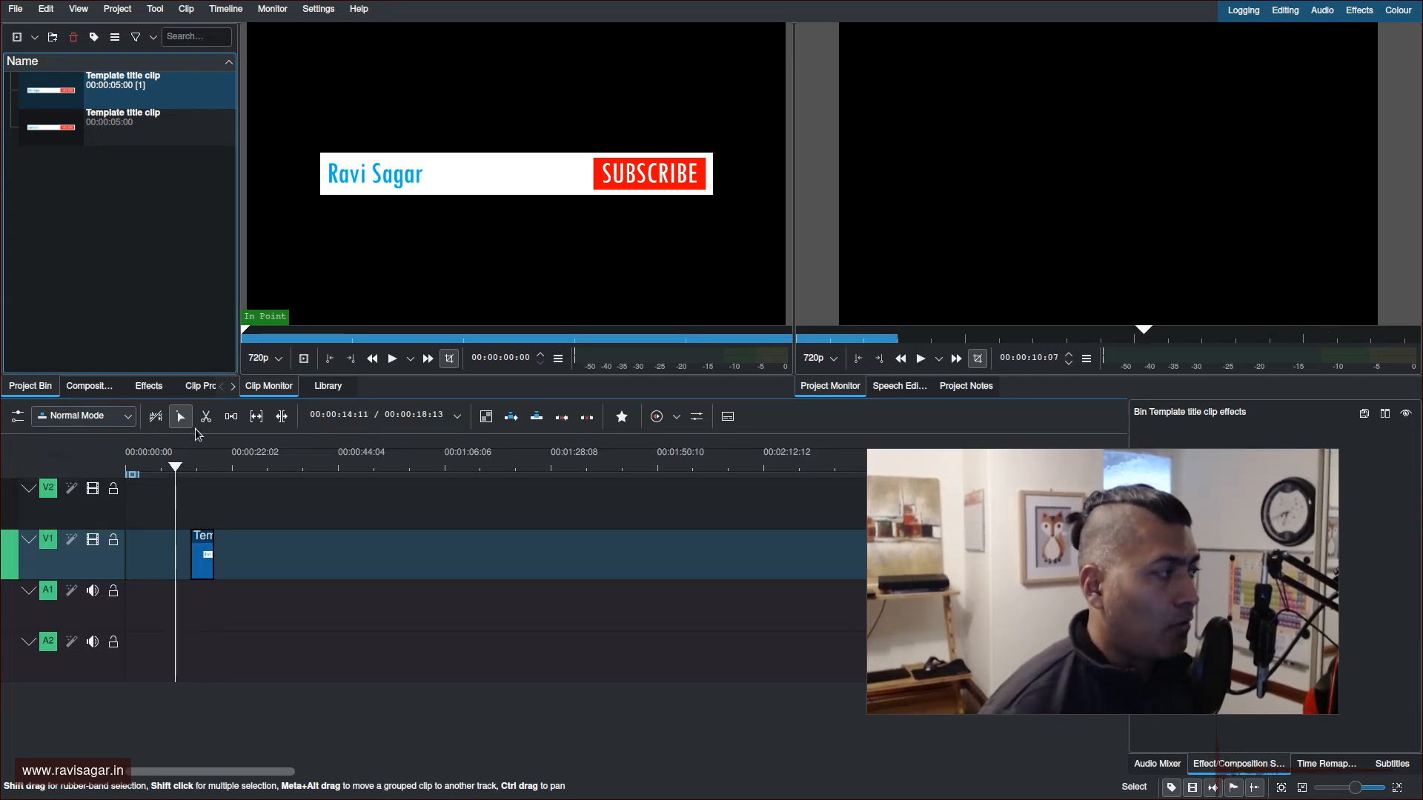
Find the custom sparxsys-subscribe-effects, apply it to the title clip on track V1, and play back the result
{"action": "left_click", "coordinate": [157, 388]}
{"action": "left_click", "coordinate": [157, 388]}
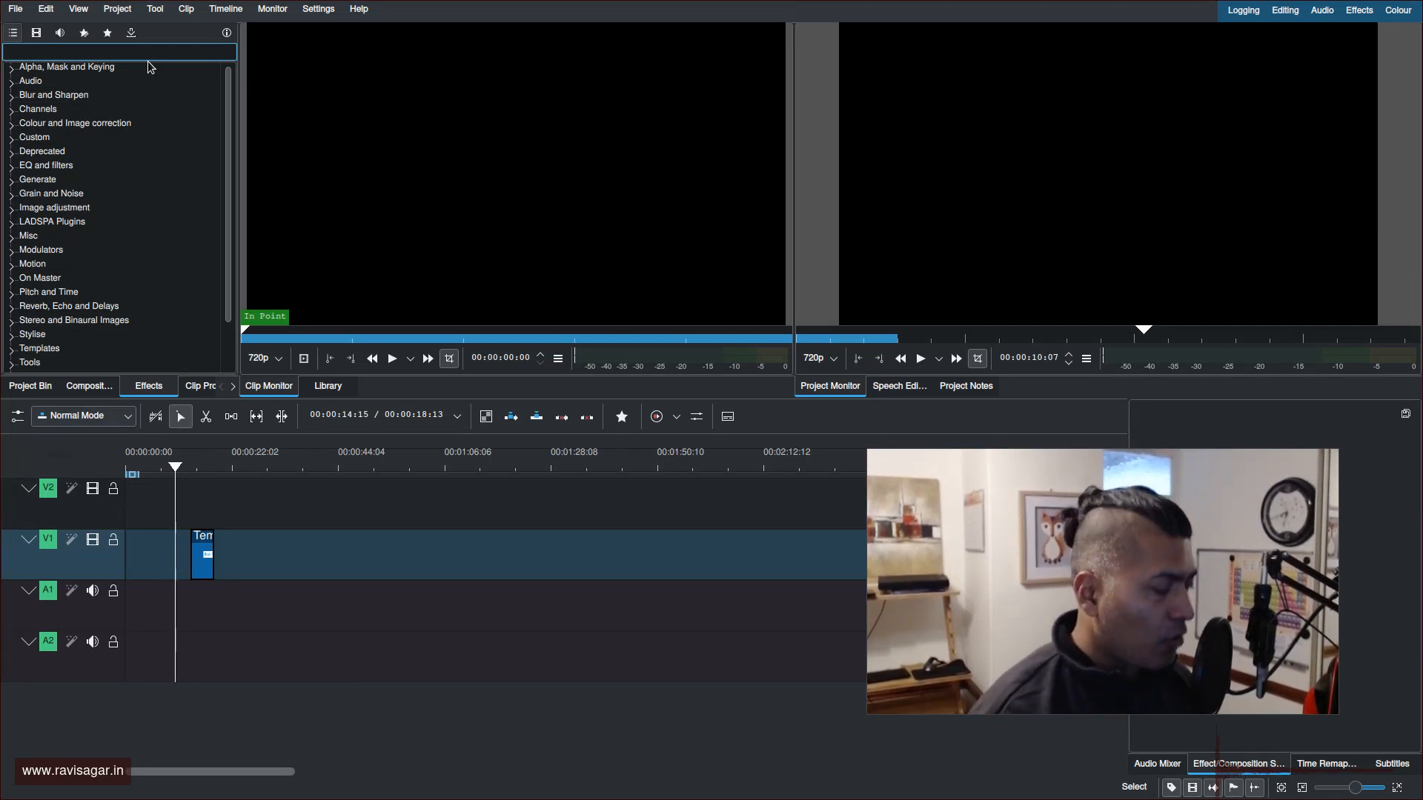
{"action": "type", "text": "effe"}
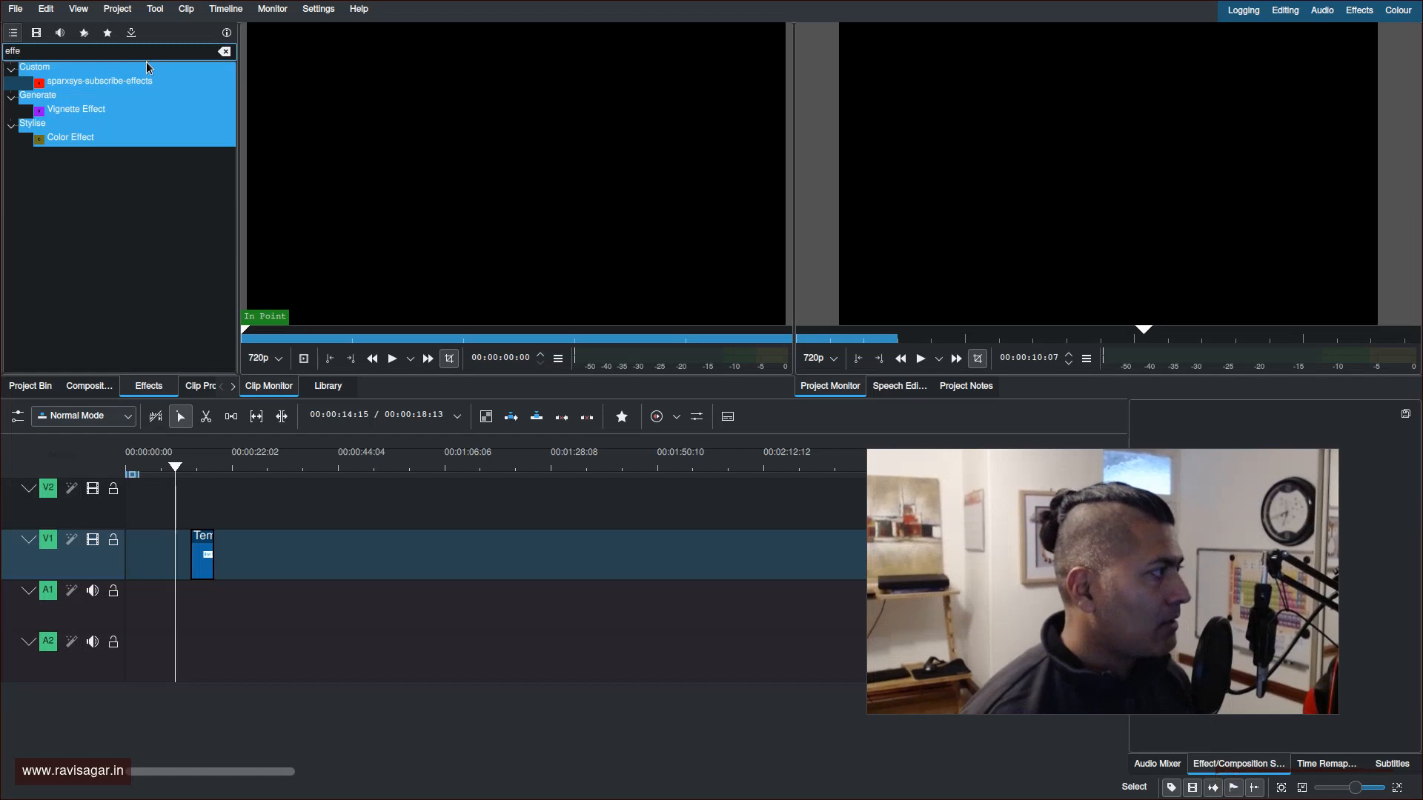
{"action": "left_click_drag", "start_coordinate": [106, 81], "coordinate": [202, 548]}
{"action": "left_click_drag", "start_coordinate": [193, 467], "coordinate": [184, 467]}
{"action": "key", "text": "space"}
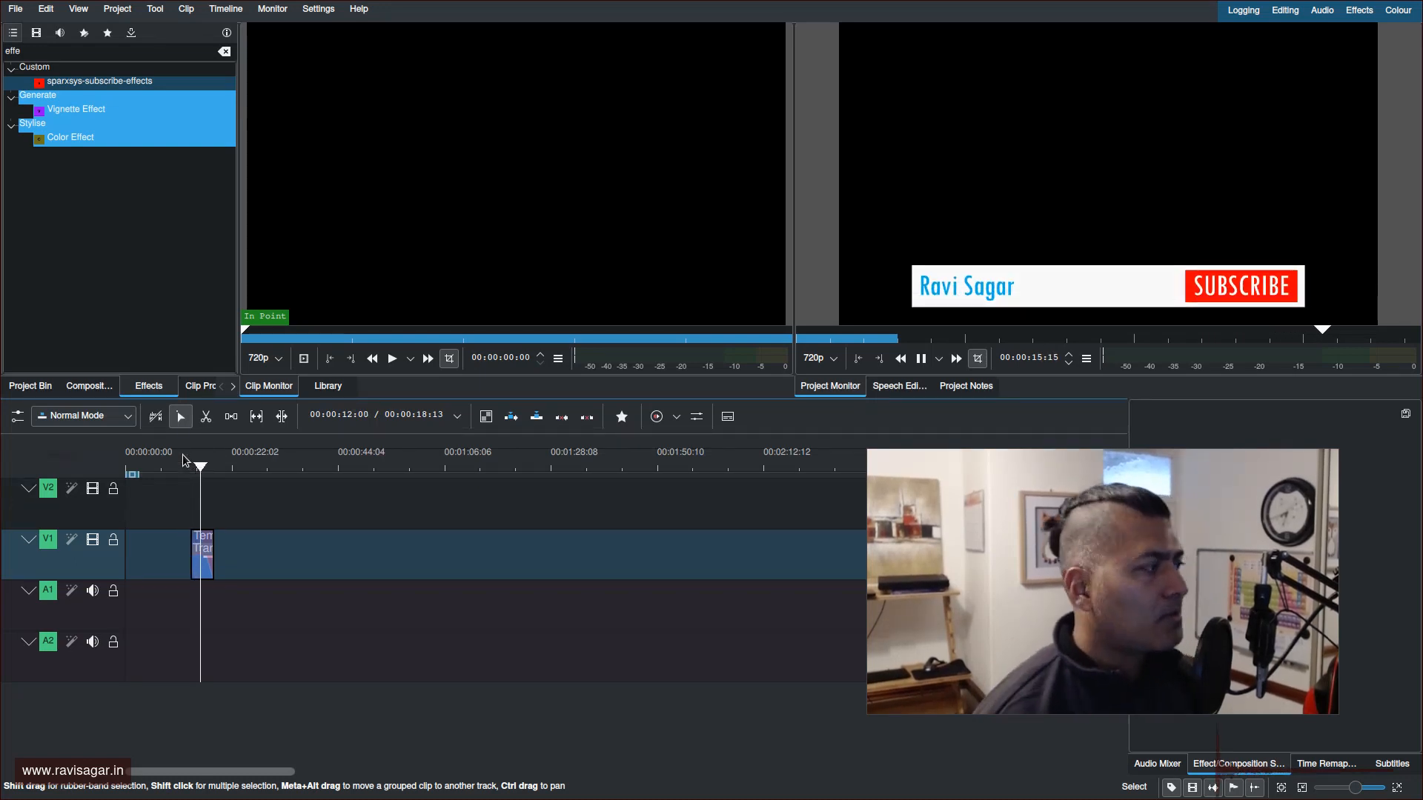
Examine the title templates available for a new template title clip, and close the dialog without adding one
{"action": "left_click", "coordinate": [30, 386]}
{"action": "right_click", "coordinate": [133, 259]}
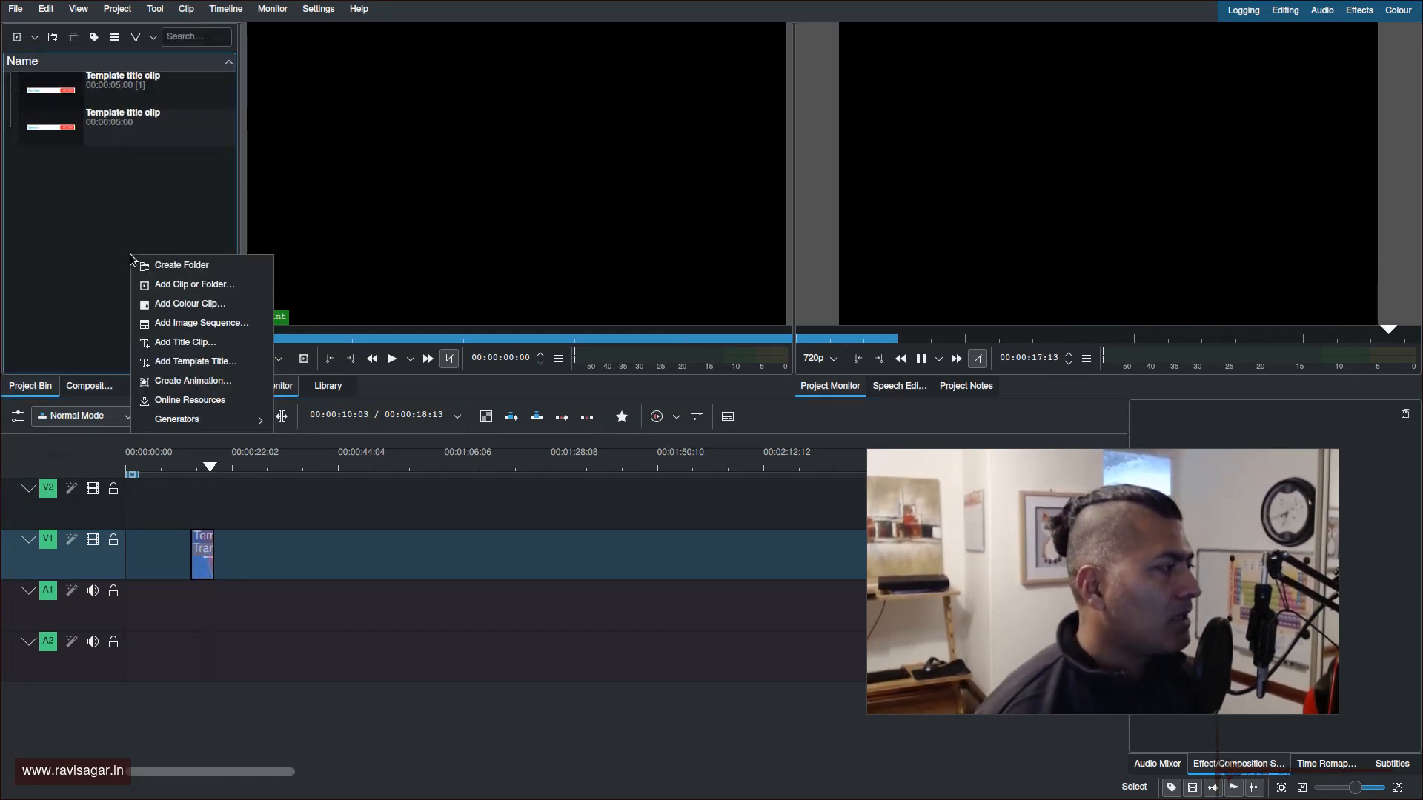
{"action": "left_click", "coordinate": [198, 362]}
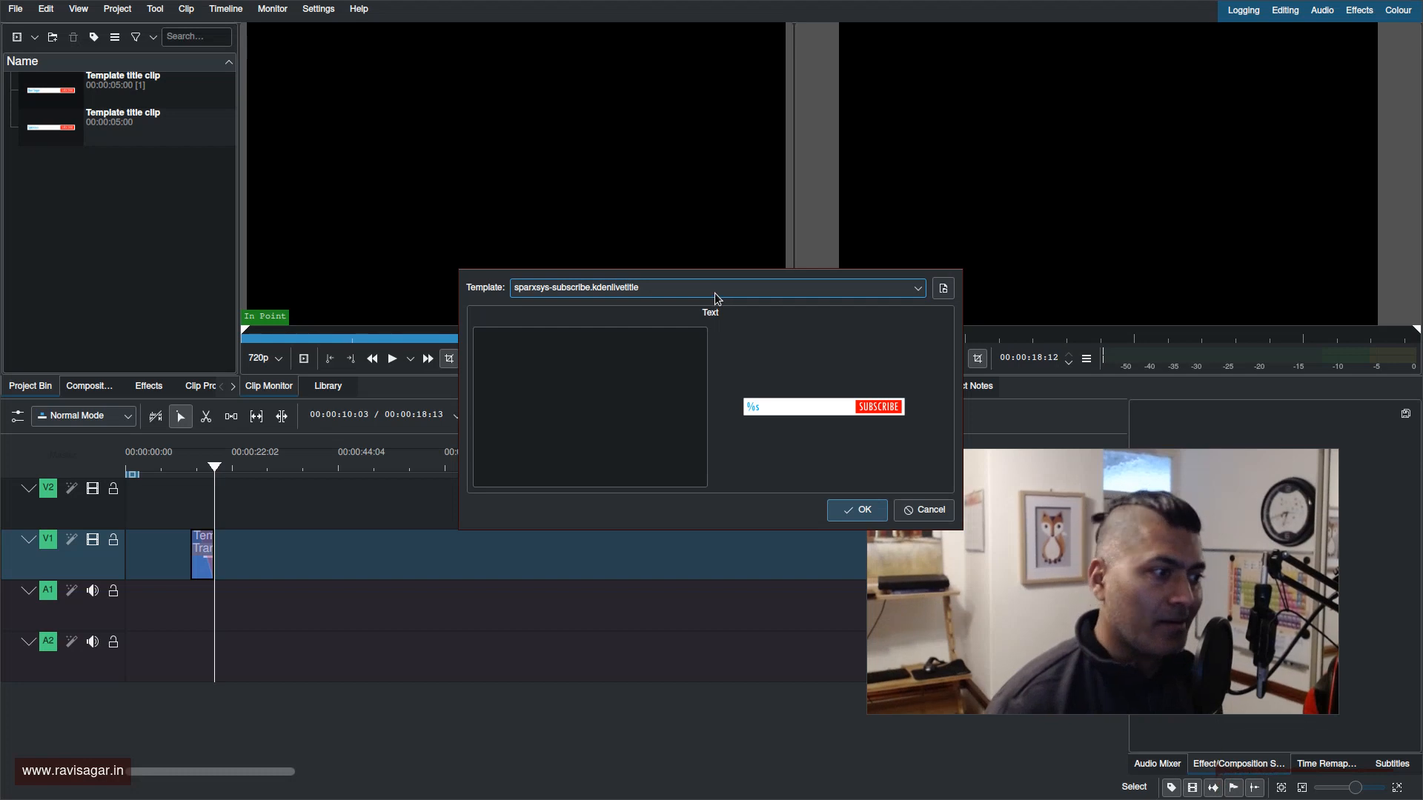
{"action": "left_click", "coordinate": [716, 295]}
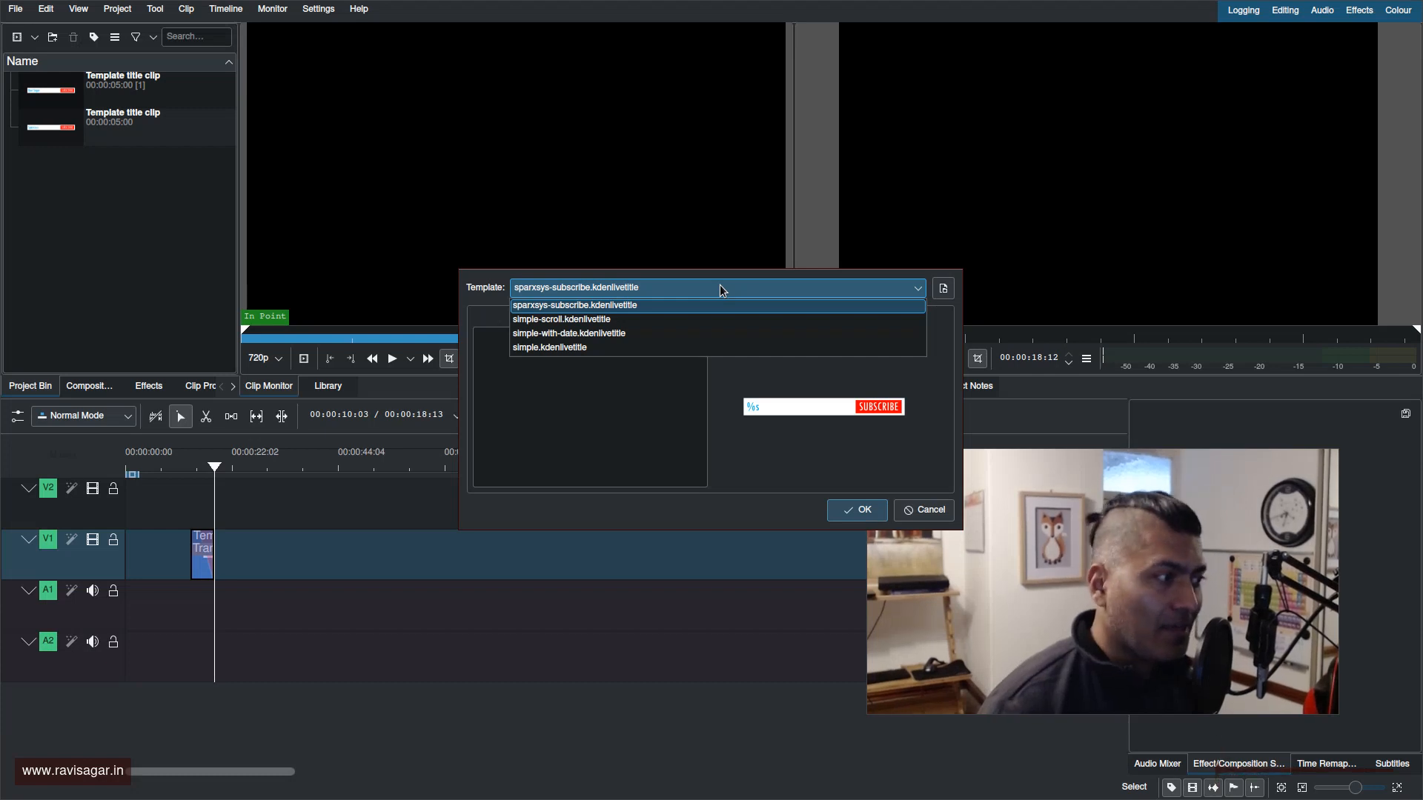
{"action": "key", "text": "Escape"}
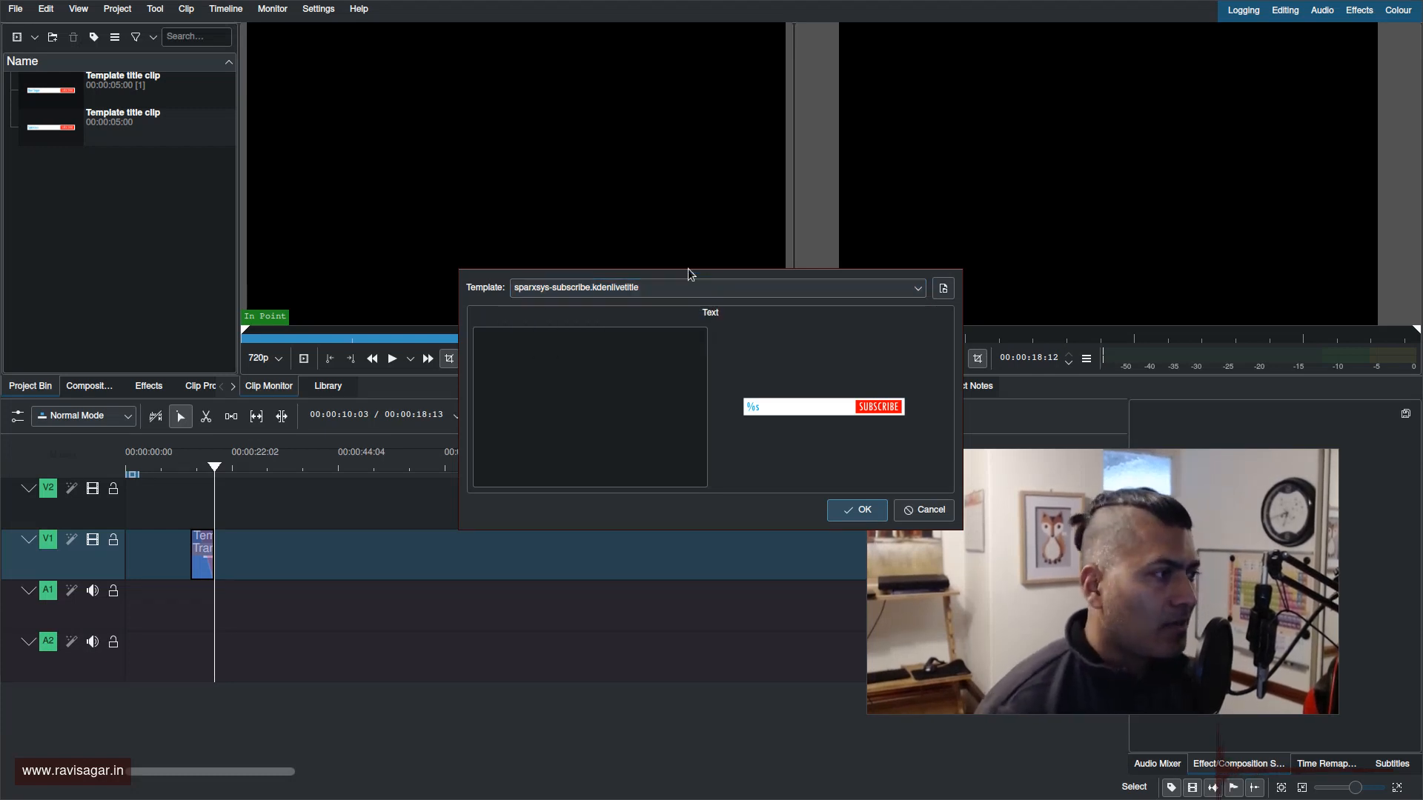
{"action": "key", "text": "Escape"}
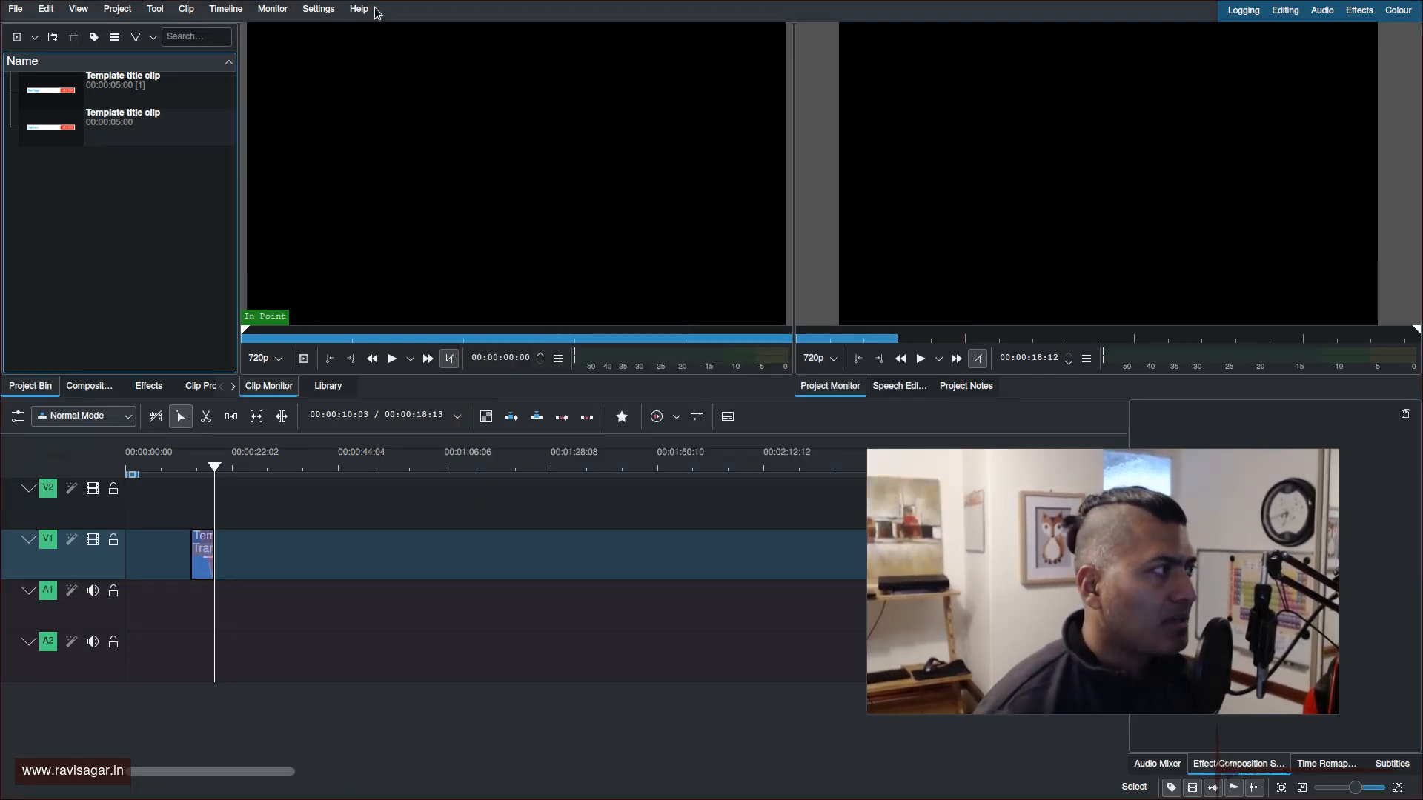
Open the Kdenlive configuration and examine the Default Folders in the Environment settings
{"action": "left_click", "coordinate": [326, 12]}
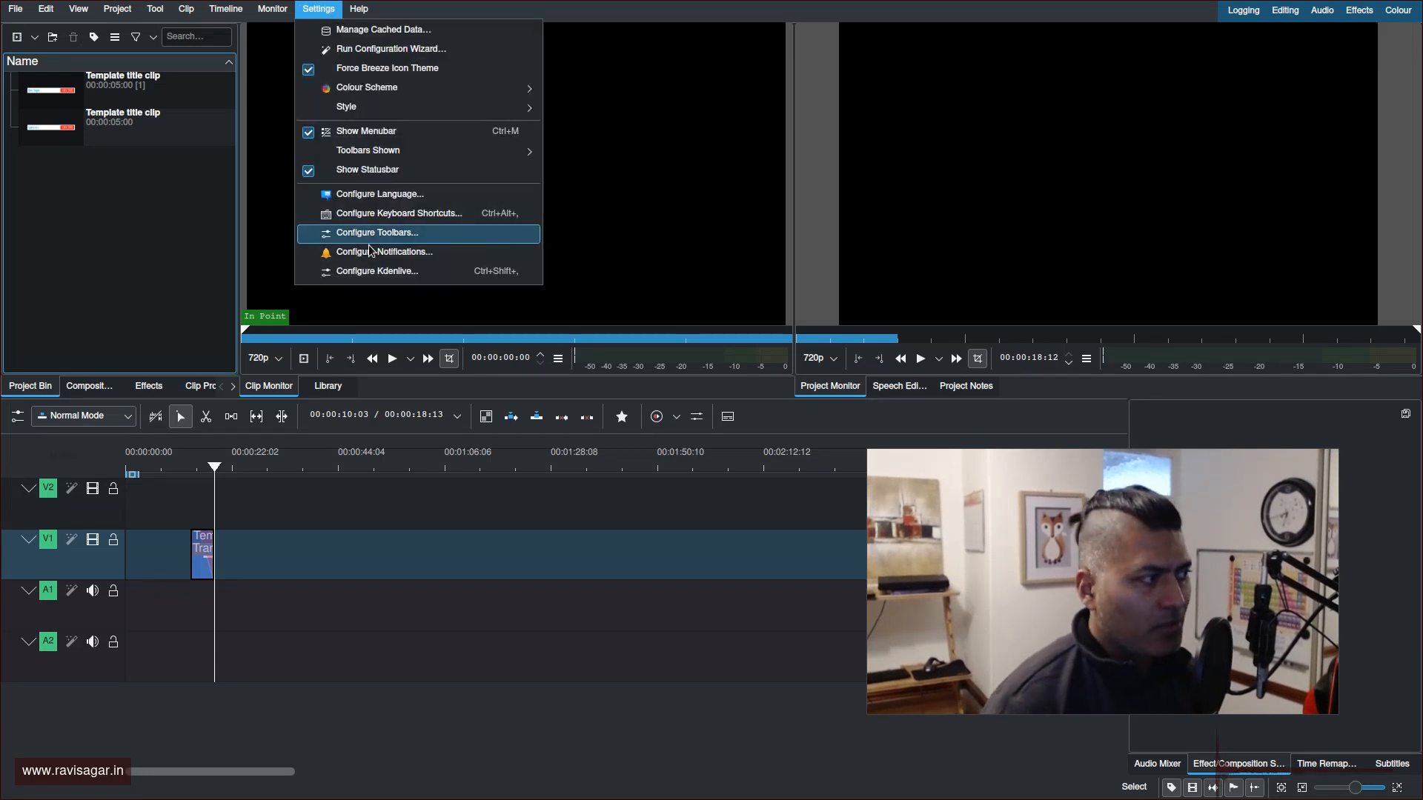
{"action": "left_click", "coordinate": [417, 271]}
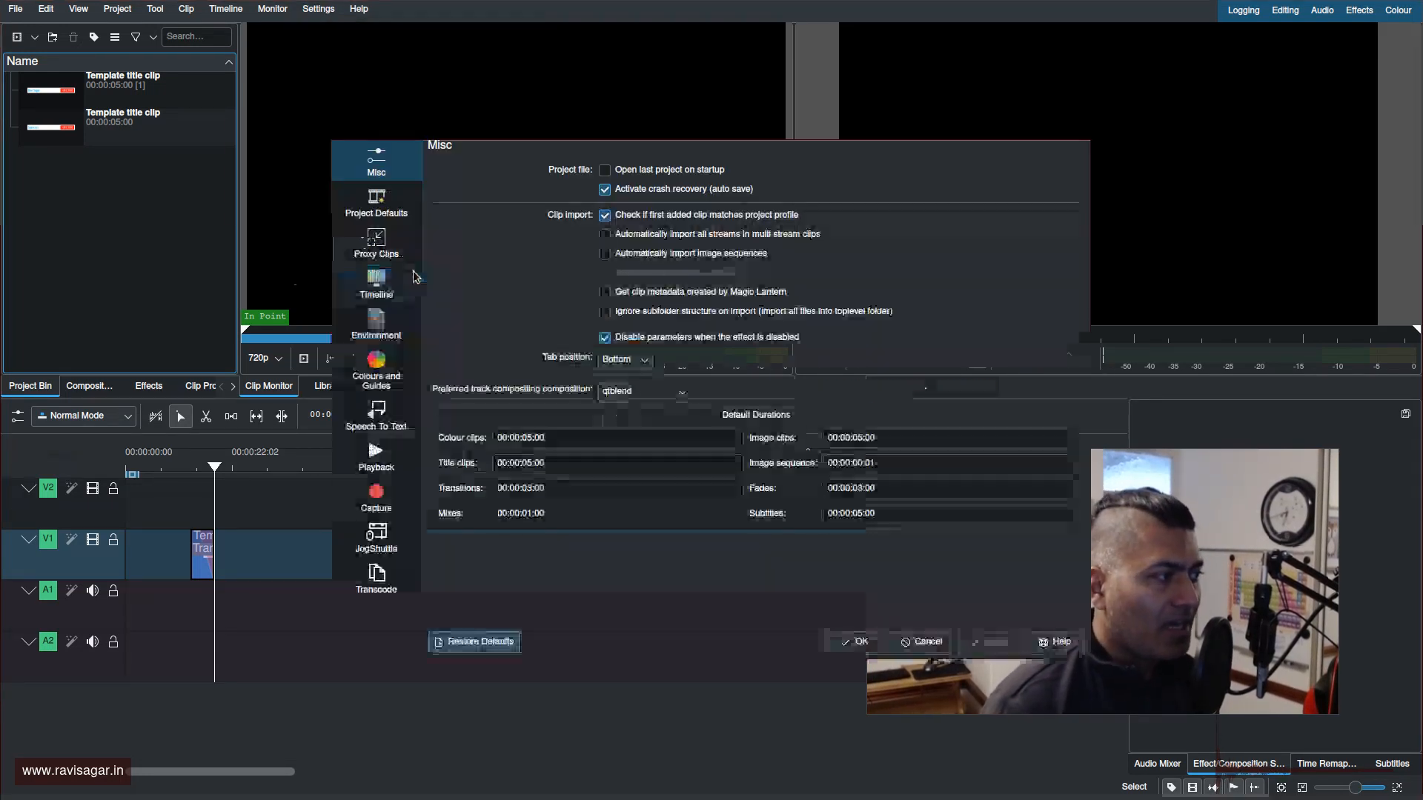
{"action": "left_click", "coordinate": [378, 337]}
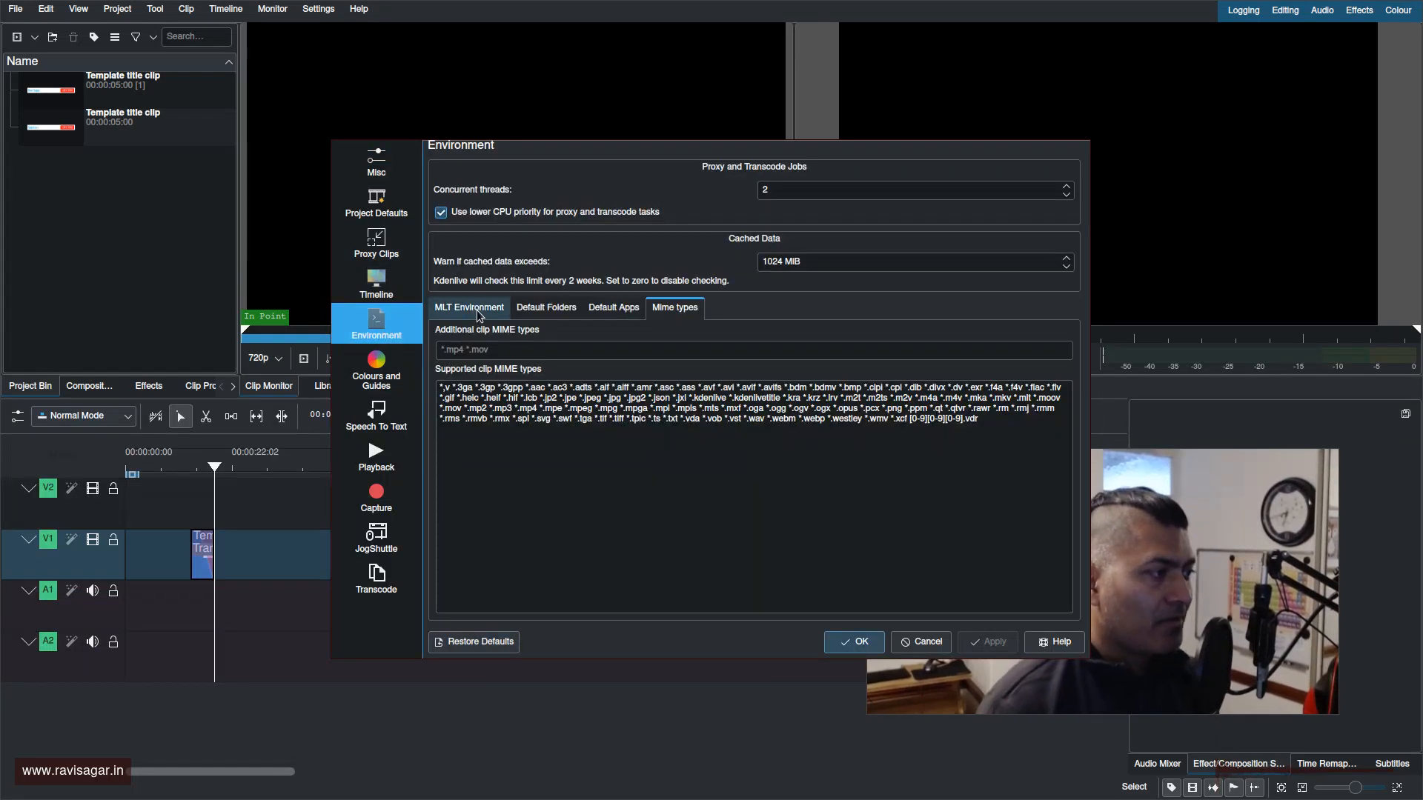
{"action": "left_click", "coordinate": [496, 315]}
{"action": "left_click", "coordinate": [563, 310]}
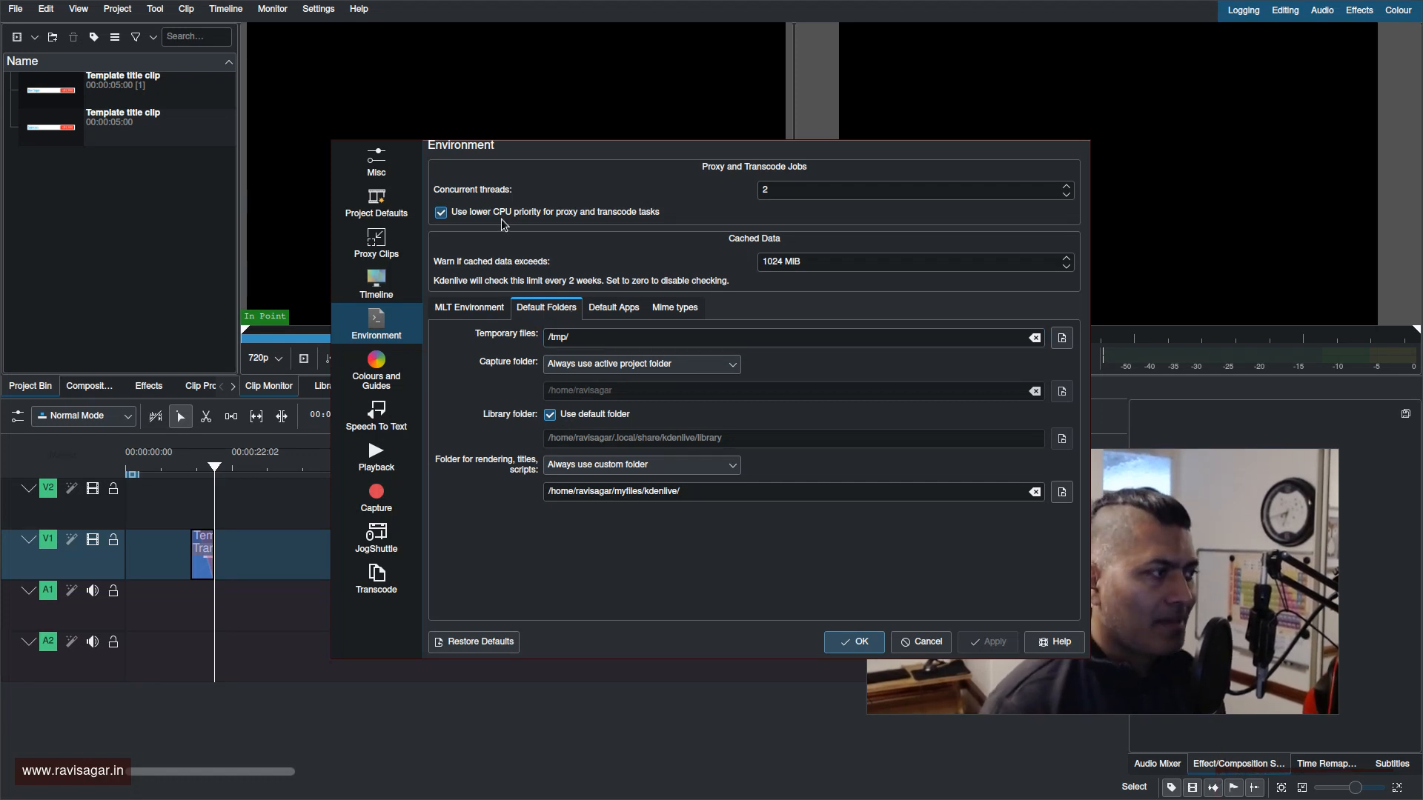
Check the project folder option in Project Defaults against the Environment default folders, and leave the configuration without changes
{"action": "left_click", "coordinate": [384, 170]}
{"action": "left_click", "coordinate": [378, 212]}
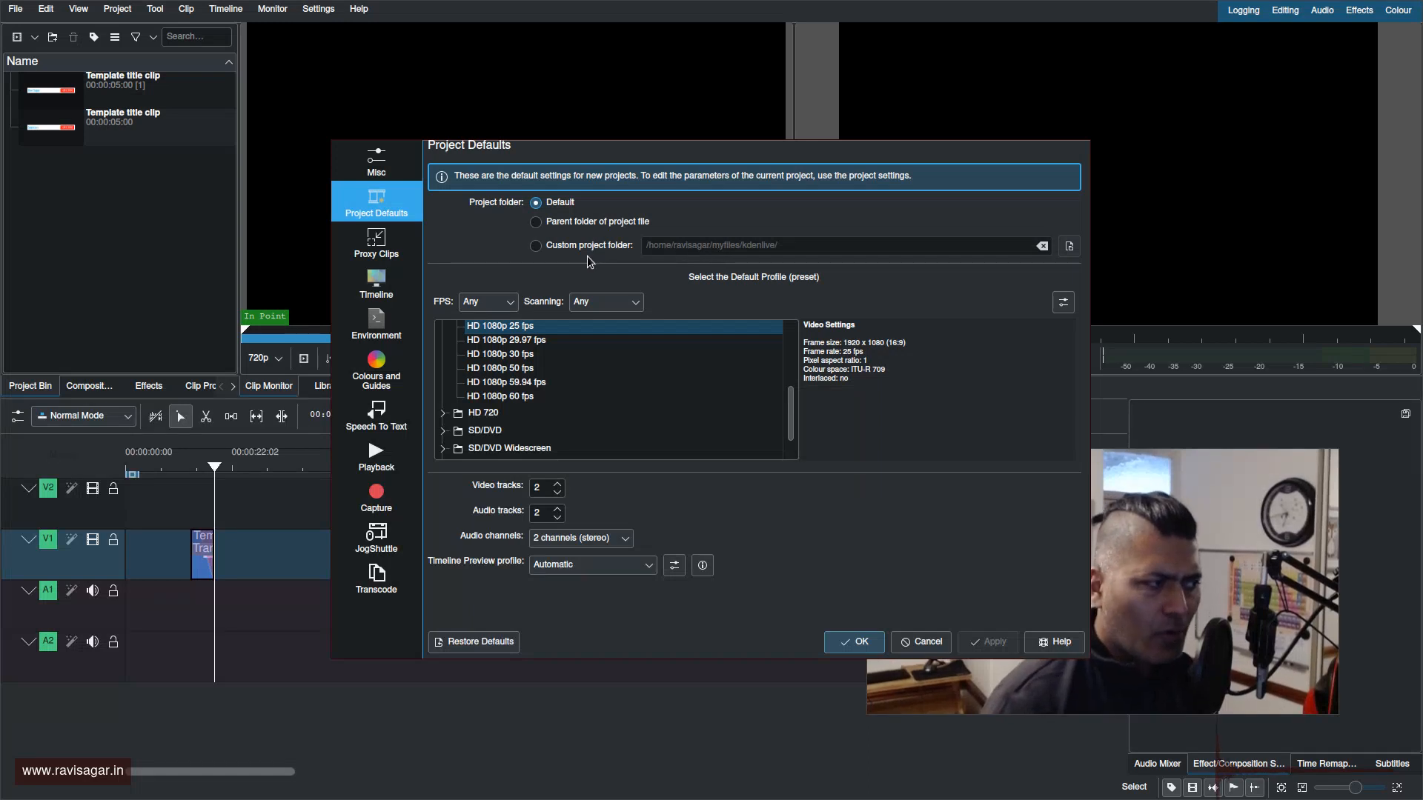
{"action": "left_click", "coordinate": [377, 324]}
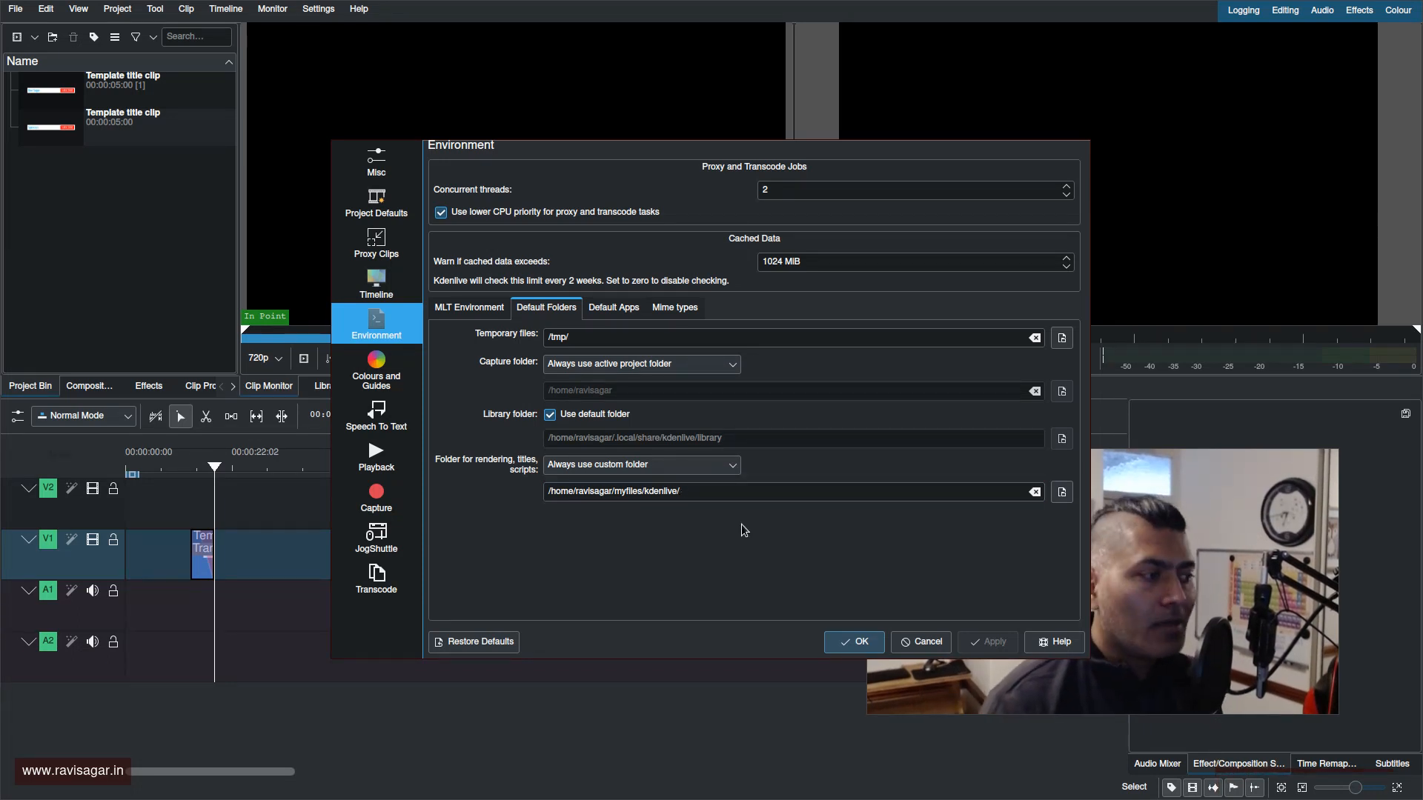
{"action": "left_click", "coordinate": [921, 641]}
Review the template choices for a template title clip once more, and cancel without adding a clip
{"action": "right_click", "coordinate": [117, 205]}
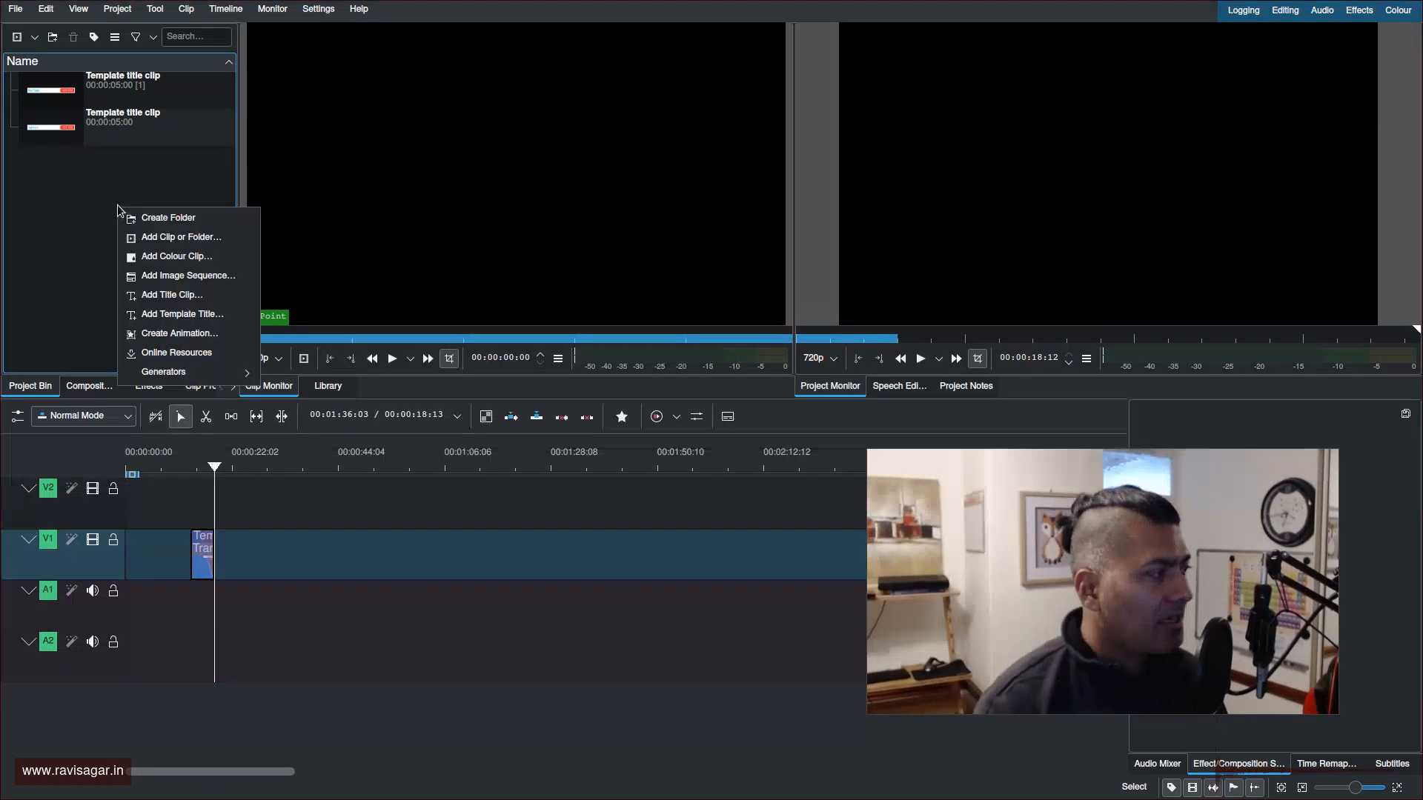
{"action": "left_click", "coordinate": [161, 317]}
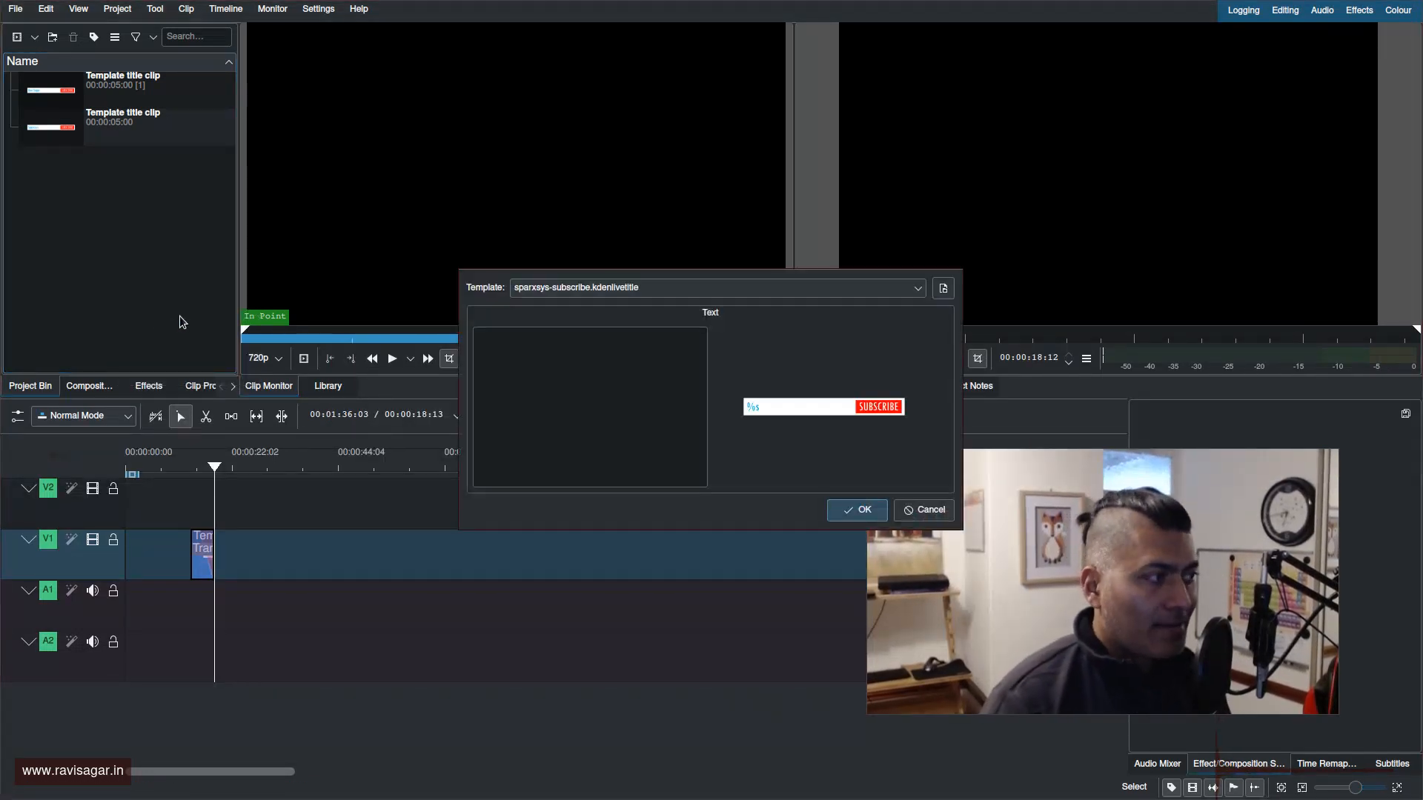
{"action": "left_click", "coordinate": [850, 289]}
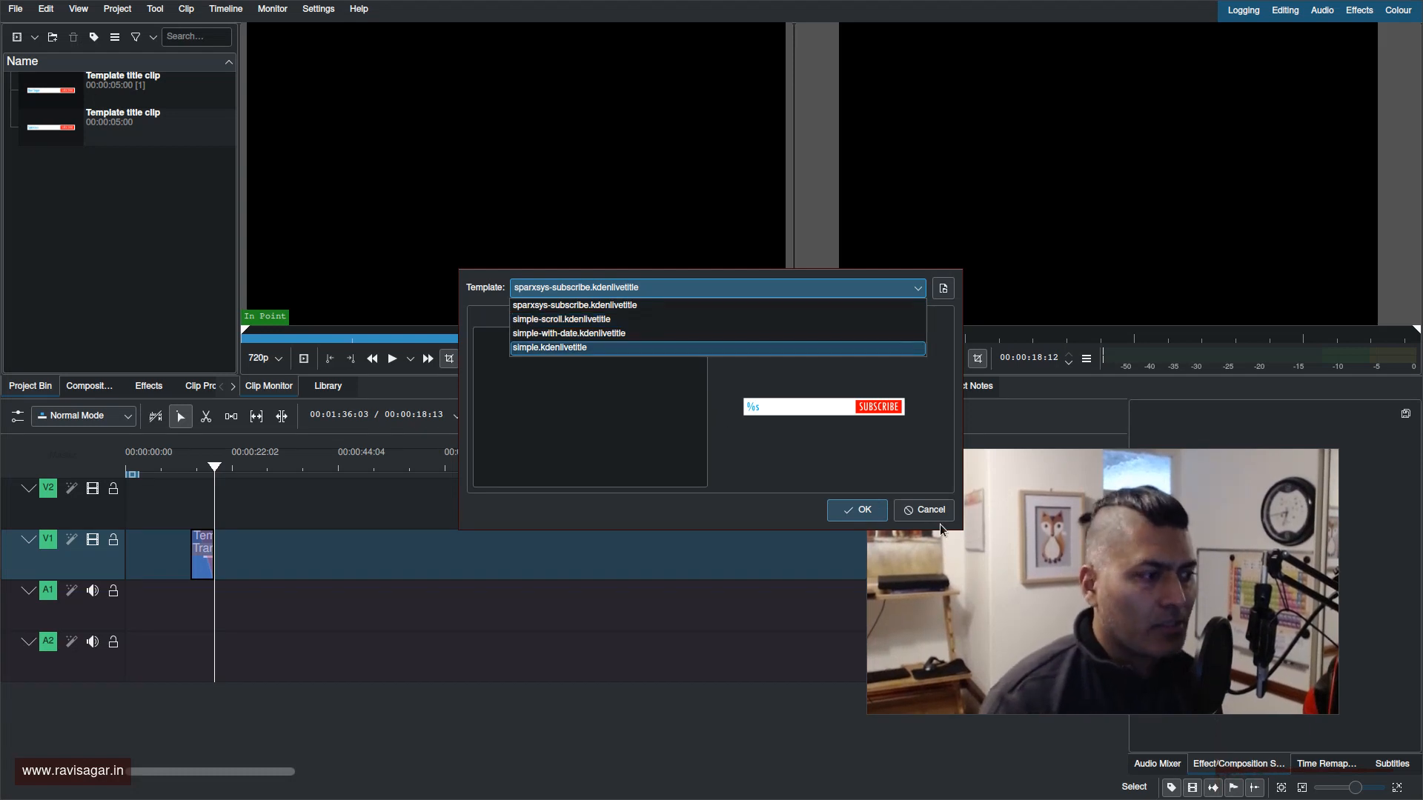
{"action": "left_click", "coordinate": [919, 513]}
{"action": "left_click", "coordinate": [921, 507]}
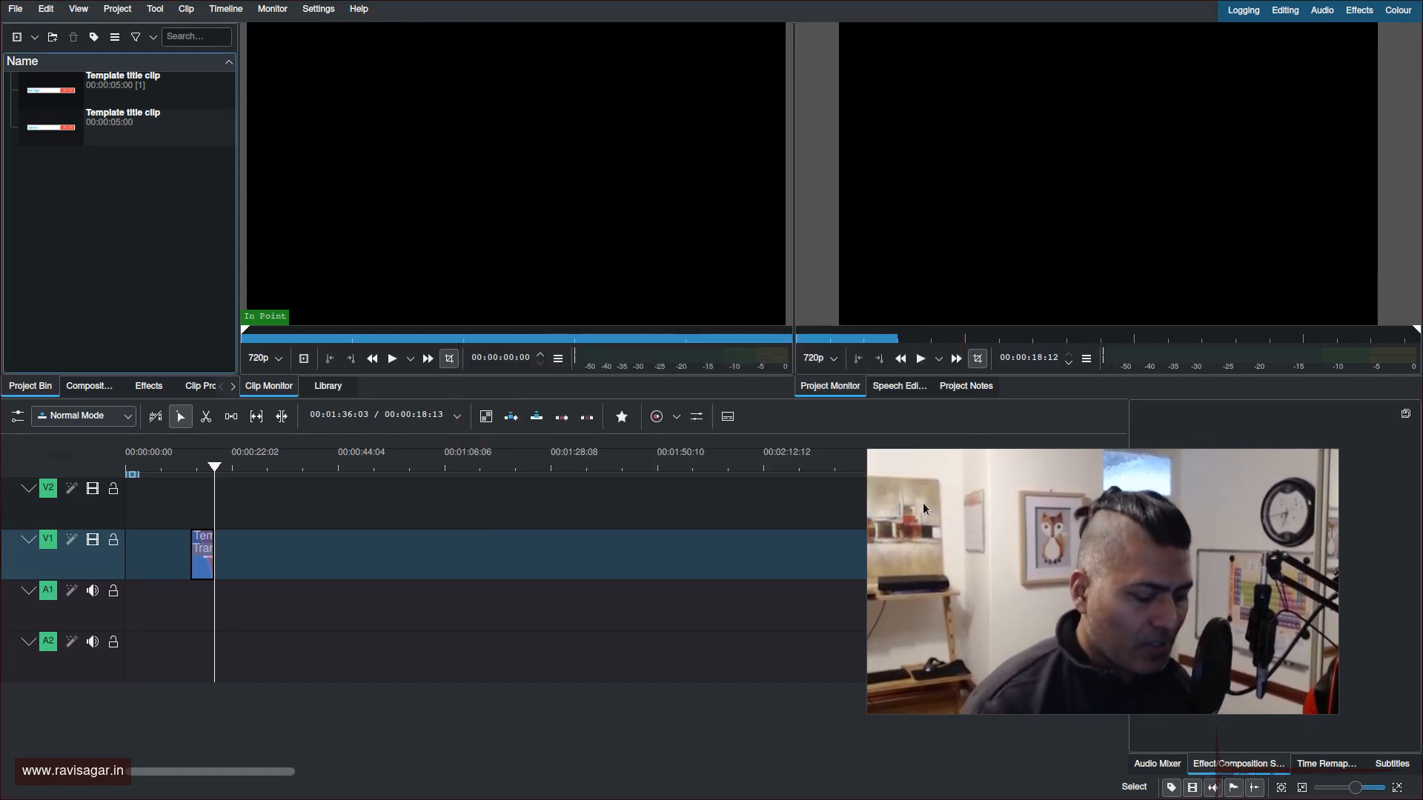
Open a terminal window
{"action": "key", "text": "super+Return"}
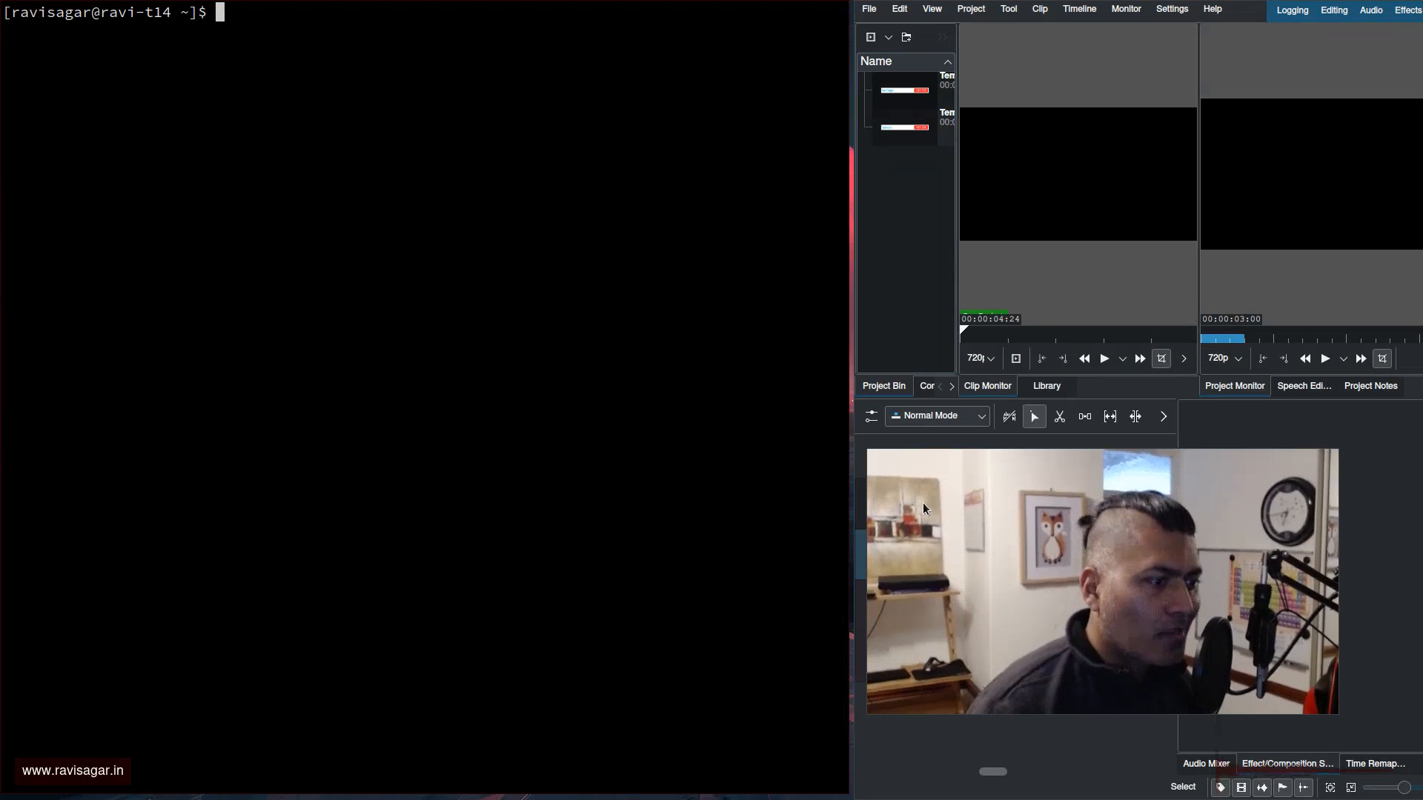
{"action": "type", "text": "less"}
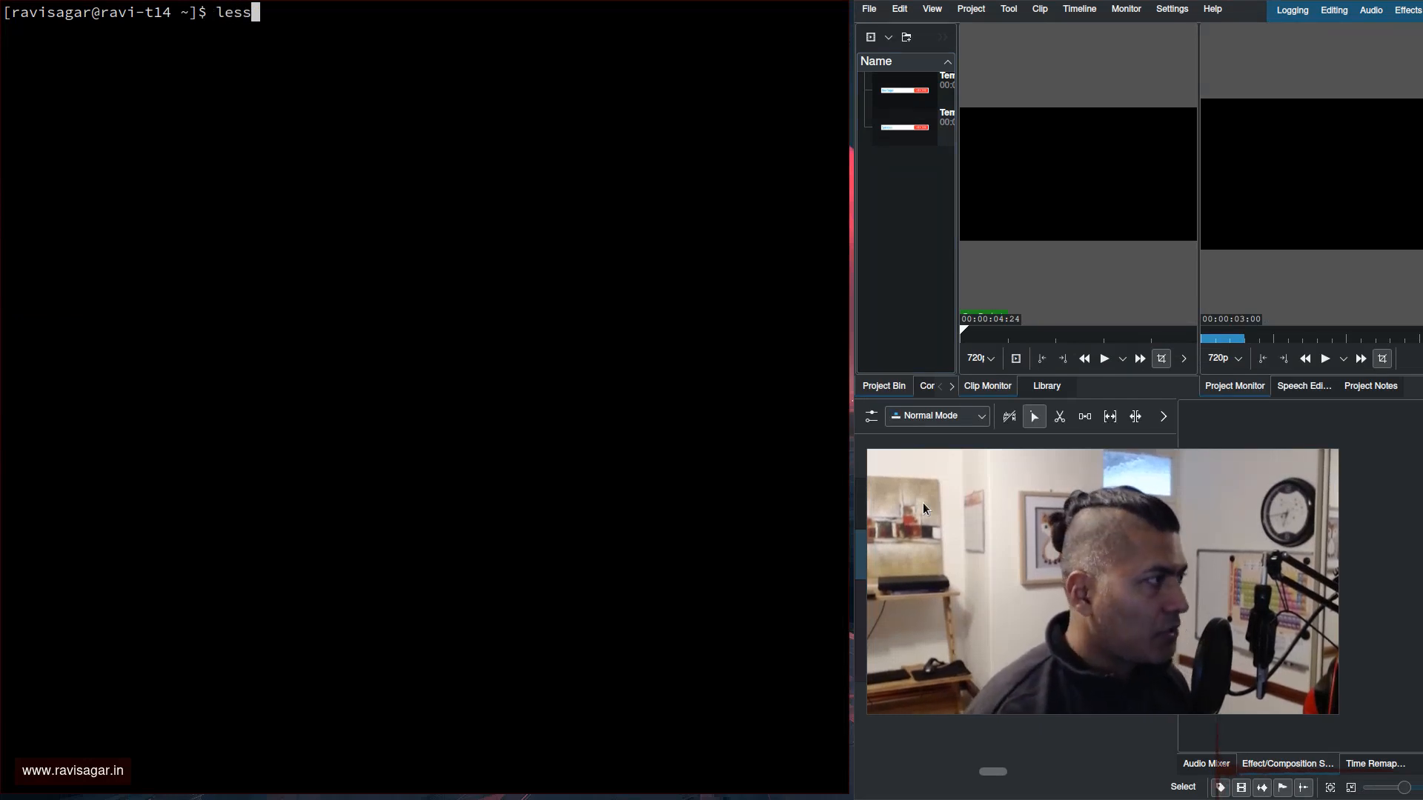
{"action": "key", "text": "BackSpace"}
{"action": "key", "text": "BackSpace"}
{"action": "key", "text": "BackSpace"}
{"action": "key", "text": "BackSpace"}
Open the configuration file .config/kdenliverc in a new Emacs frame with emacsclient -c
{"action": "type", "text": "ema"}
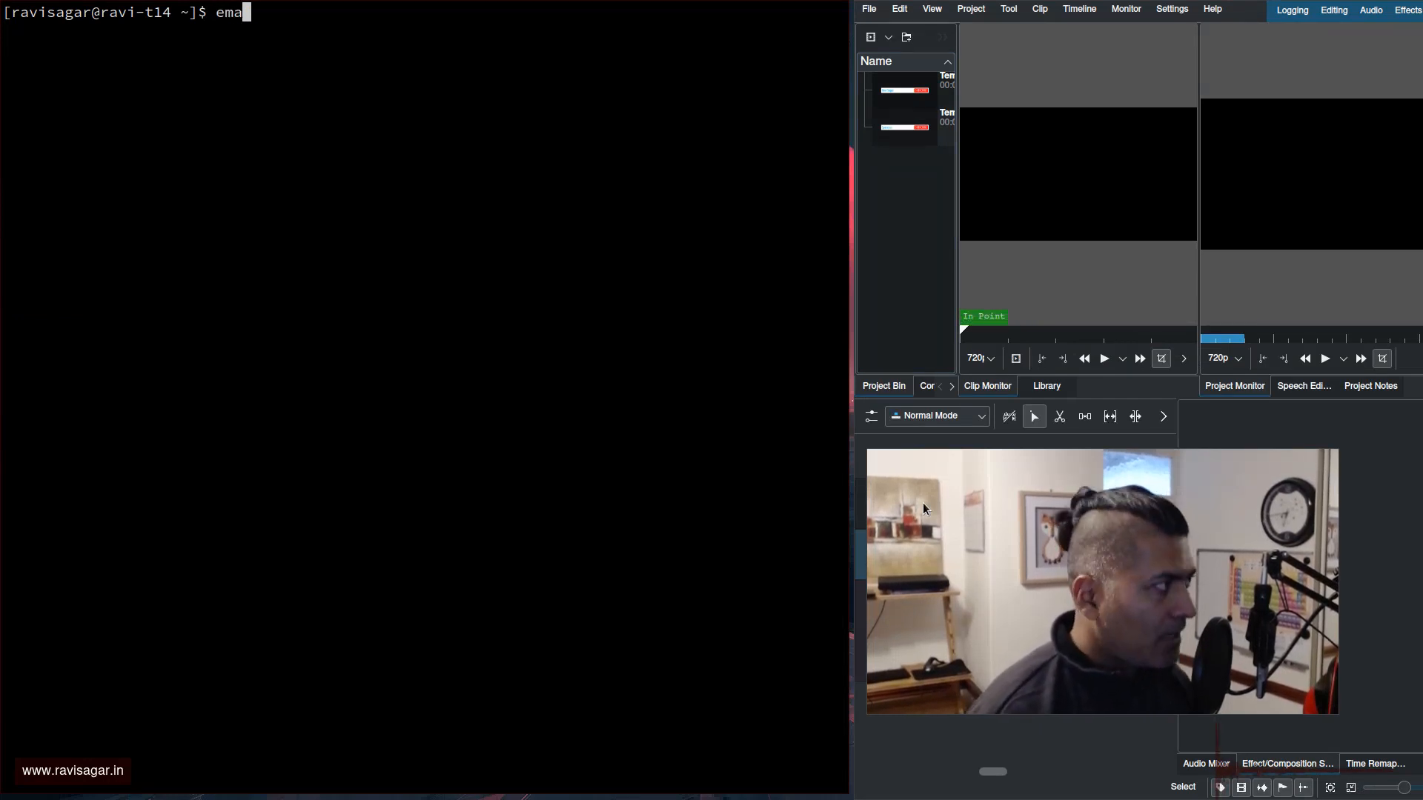
{"action": "type", "text": "csclient"}
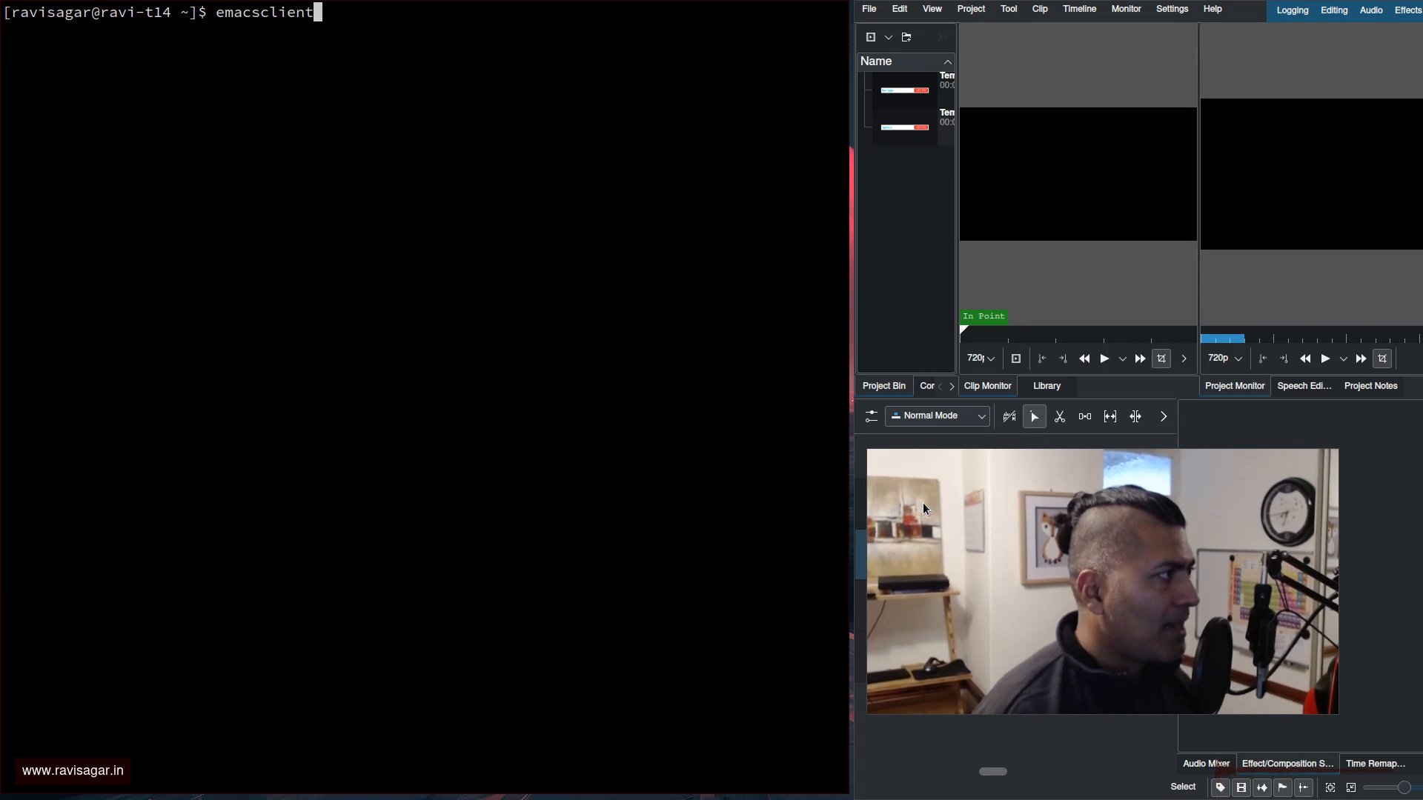
{"action": "type", "text": " -c .config"}
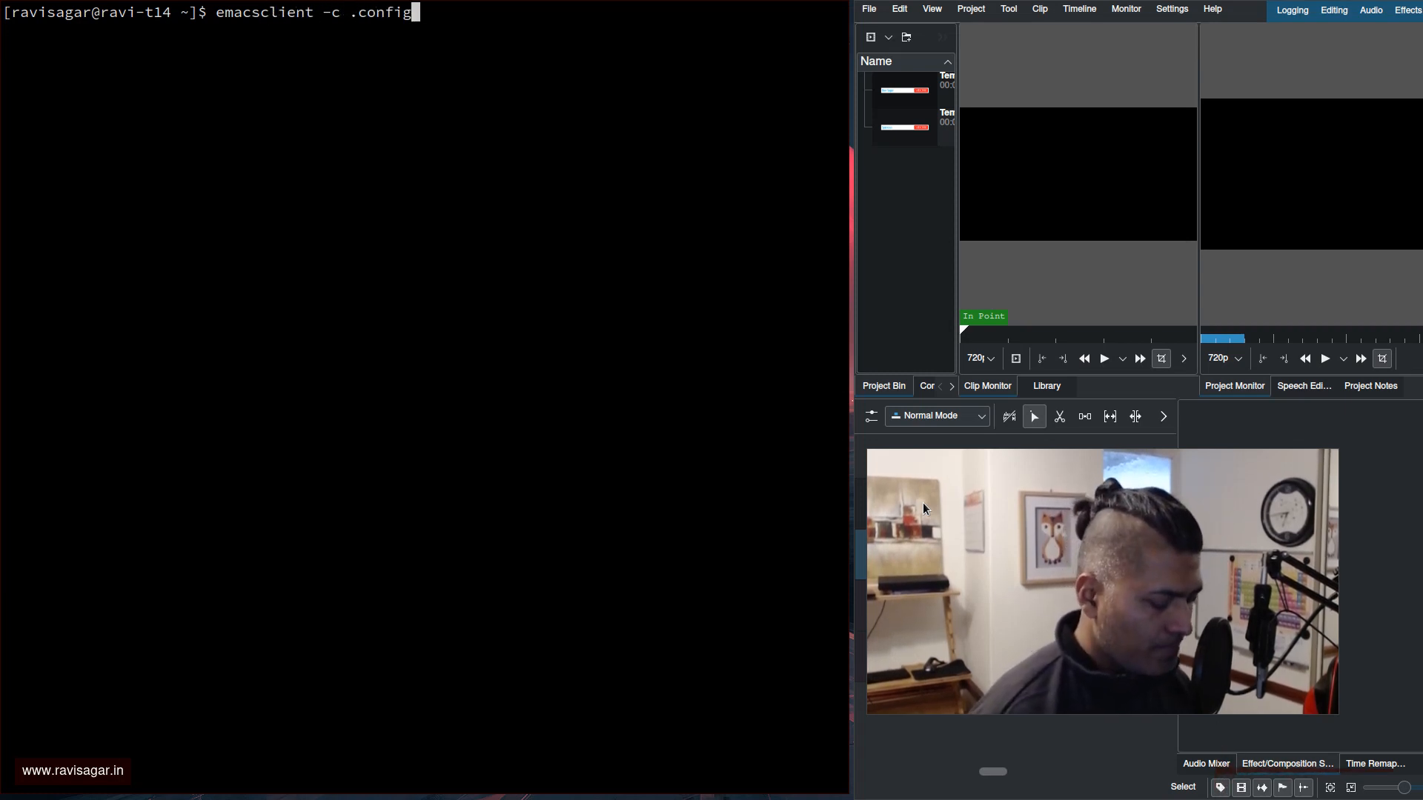
{"action": "type", "text": "/kdenb"}
{"action": "key", "text": "BackSpace"}
{"action": "key", "text": "Tab"}
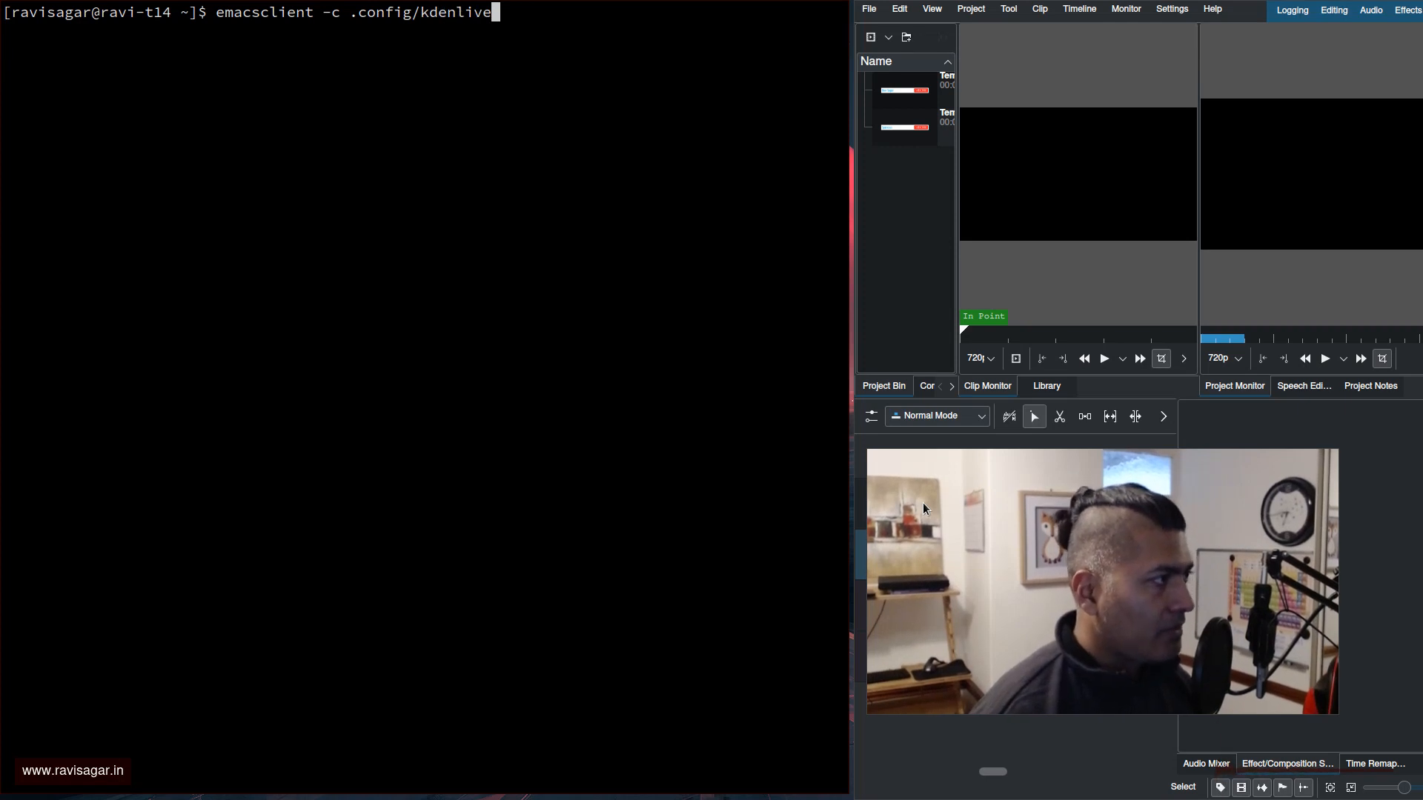
{"action": "key", "text": "Tab"}
{"action": "type", "text": "t"}
{"action": "key", "text": "BackSpace"}
{"action": "type", "text": "rc"}
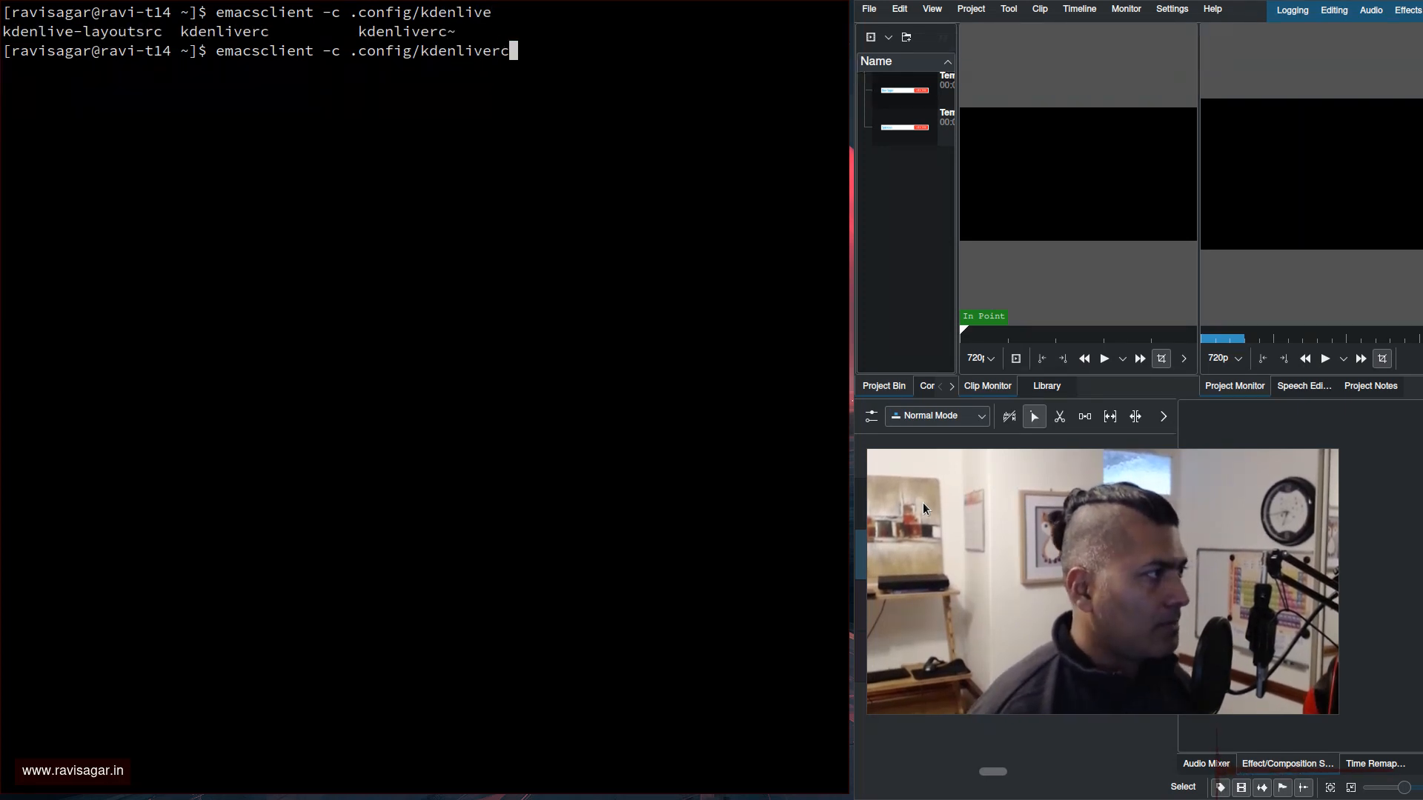
{"action": "key", "text": "Return"}
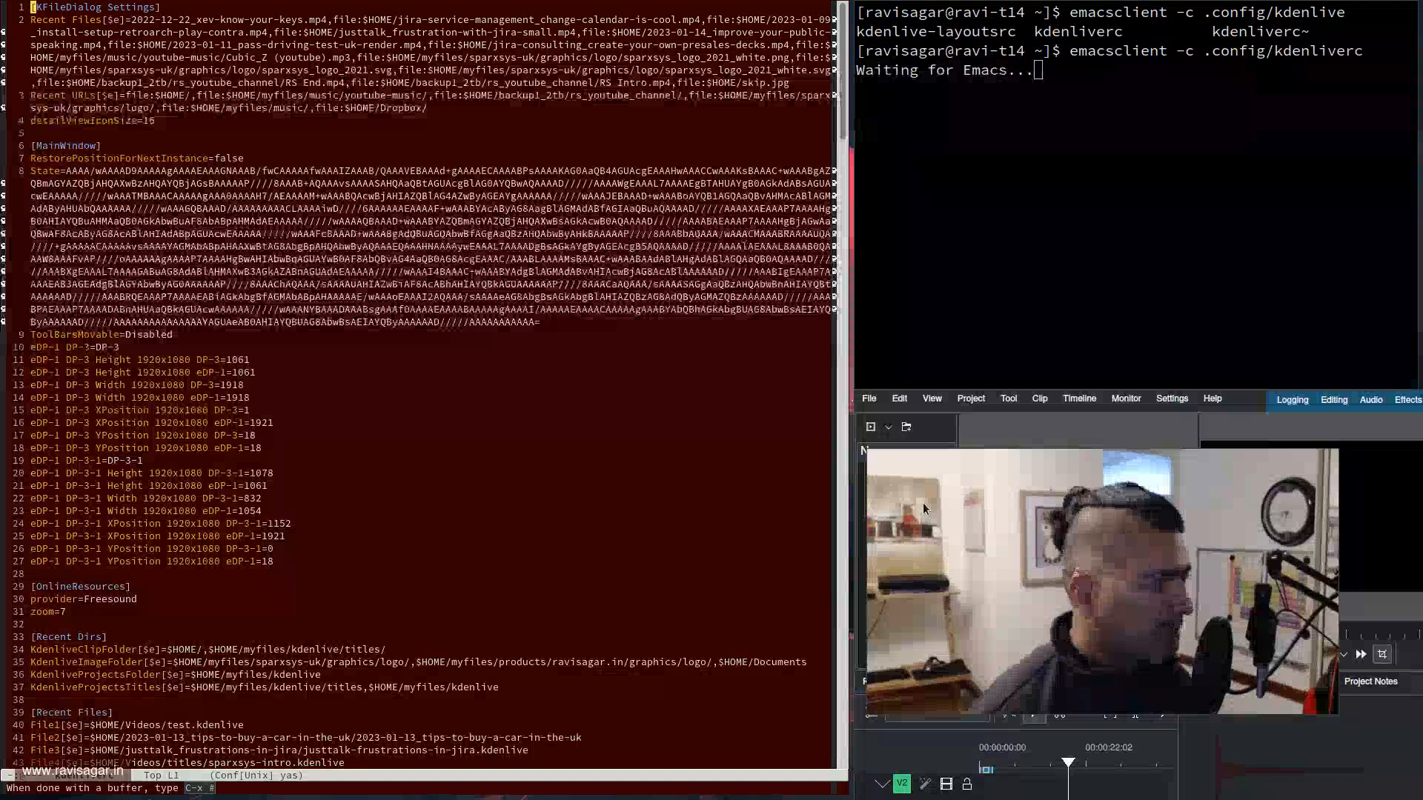
Go to the [env] section of the kdenliverc file
{"action": "key", "text": "ctrl+v"}
{"action": "key", "text": "ctrl+v"}
{"action": "key", "text": "ctrl+v"}
{"action": "key", "text": "ctrl+p"}
{"action": "key", "text": "ctrl+p"}
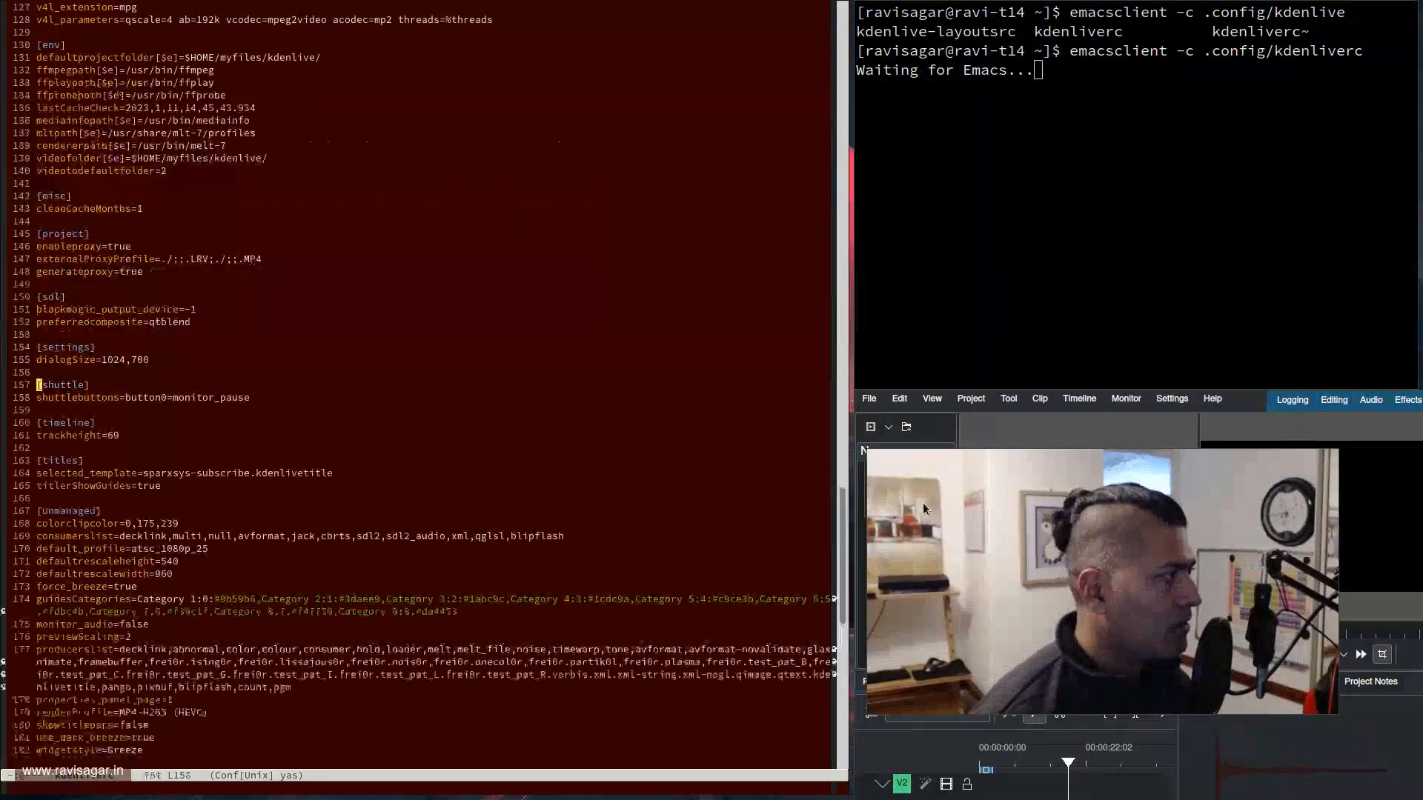
{"action": "key", "text": "ctrl+p"}
{"action": "key", "text": "ctrl+p"}
{"action": "key", "text": "ctrl+p"}
{"action": "key", "text": "ctrl+p"}
{"action": "key", "text": "ctrl+p"}
{"action": "key", "text": "ctrl+p"}
{"action": "key", "text": "ctrl+p"}
{"action": "key", "text": "ctrl+p"}
{"action": "key", "text": "ctrl+p"}
{"action": "key", "text": "ctrl+p"}
{"action": "key", "text": "ctrl+p"}
{"action": "key", "text": "ctrl+p"}
{"action": "key", "text": "ctrl+p"}
{"action": "key", "text": "ctrl+p"}
{"action": "key", "text": "ctrl+p"}
{"action": "key", "text": "ctrl+p"}
{"action": "key", "text": "ctrl+p"}
{"action": "key", "text": "ctrl+p"}
{"action": "key", "text": "ctrl+p"}
{"action": "key", "text": "ctrl+p"}
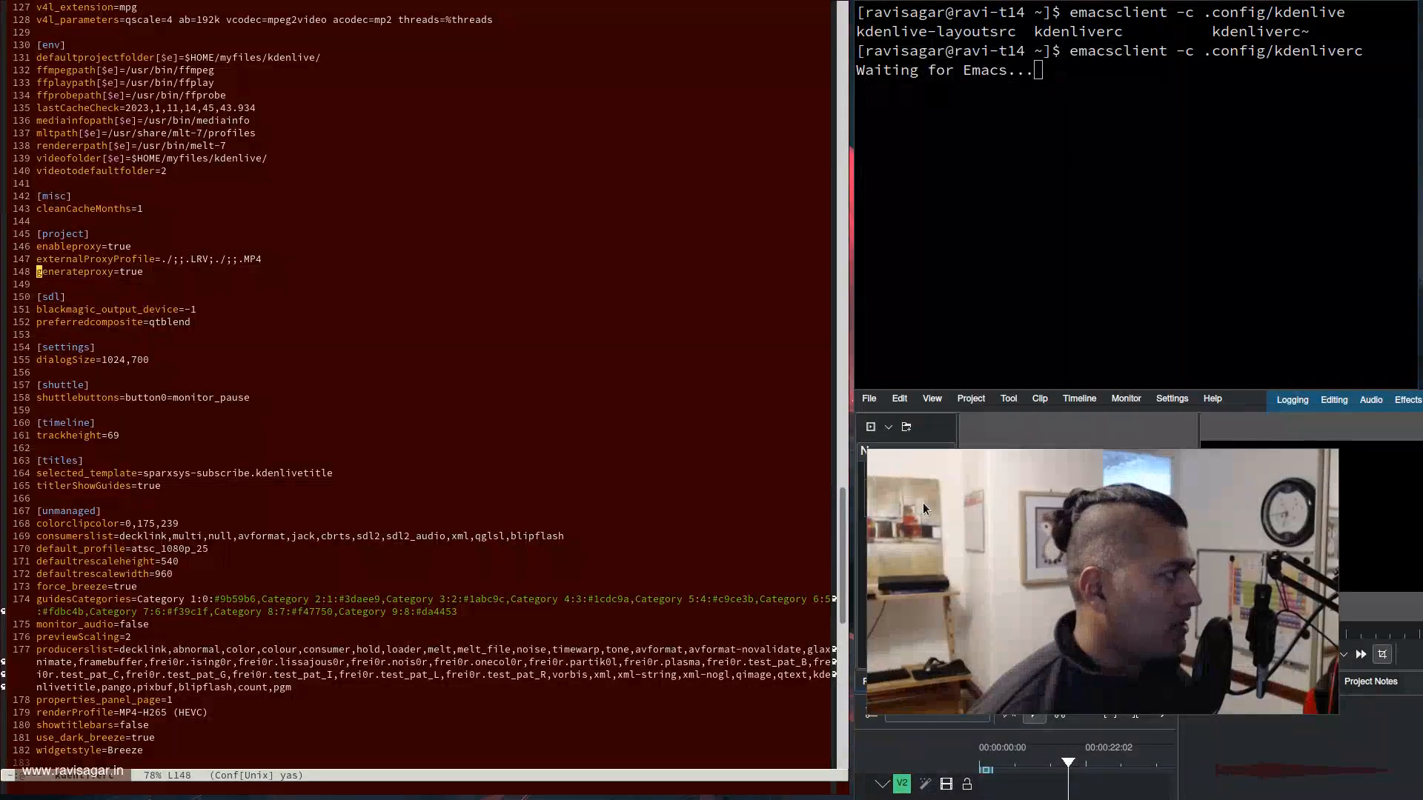
{"action": "key", "text": "ctrl+p"}
{"action": "key", "text": "ctrl+p"}
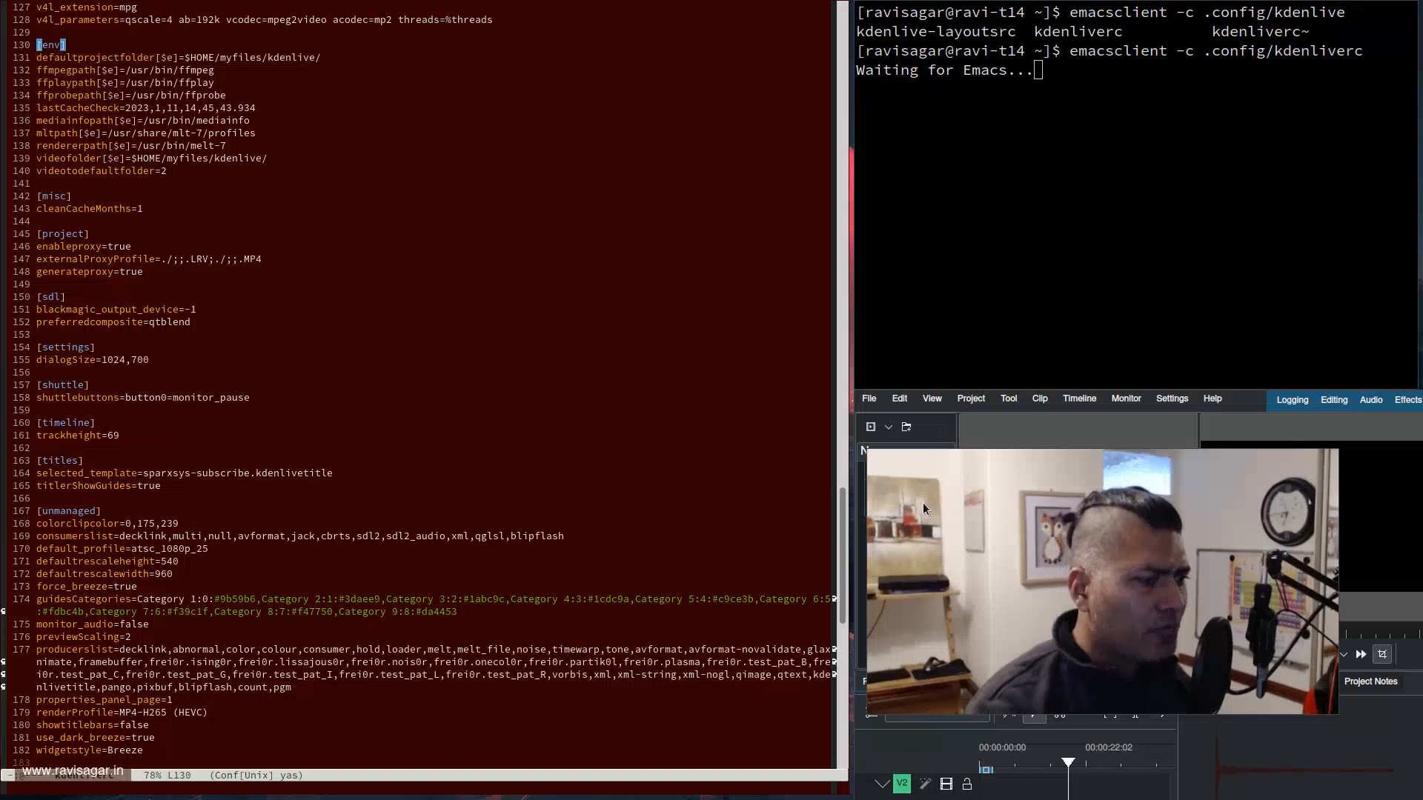
Enlarge the text of the kdenliverc buffer by four steps
{"action": "key", "text": "ctrl+x"}
{"action": "key", "text": "ctrl+equal"}
{"action": "key", "text": "equal"}
{"action": "key", "text": "equal"}
{"action": "key", "text": "equal"}
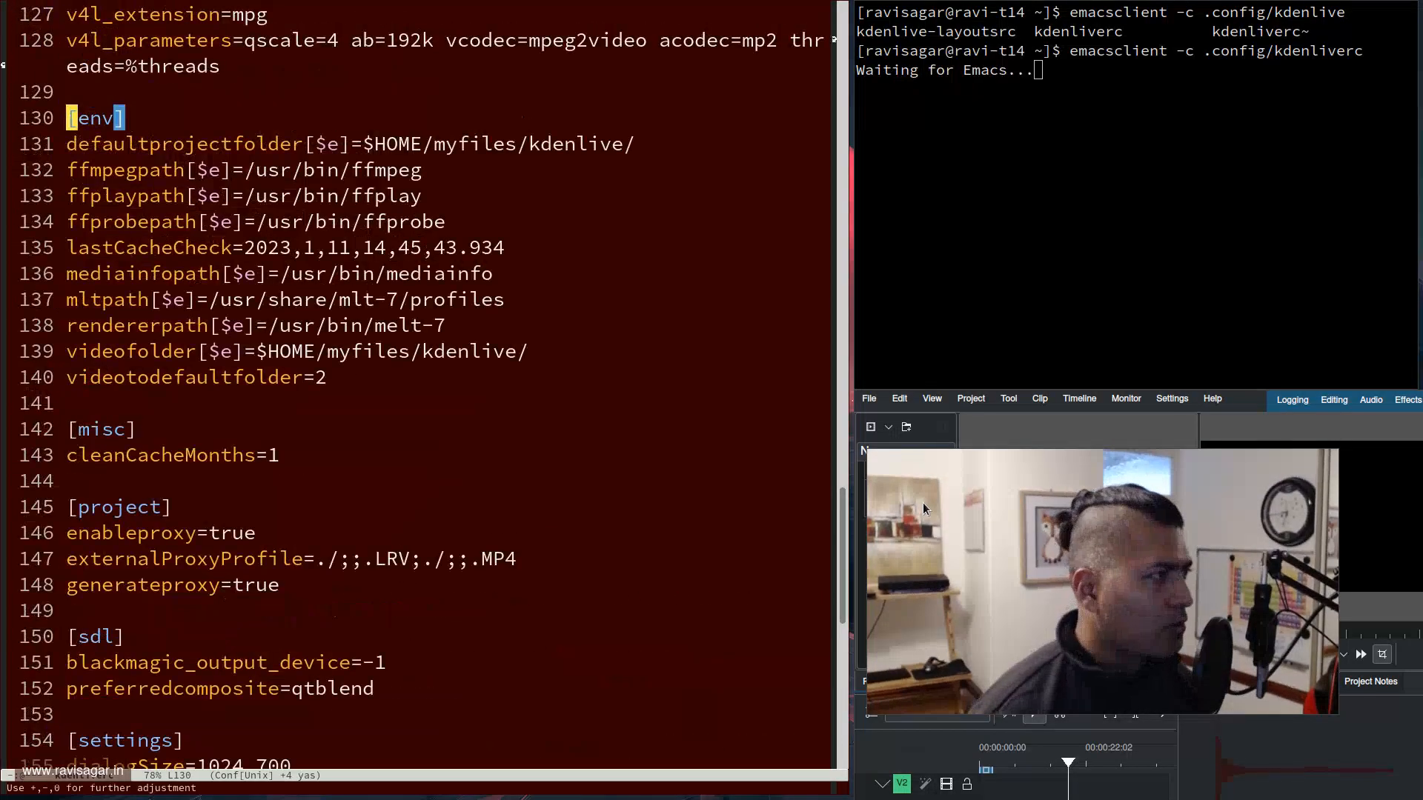
Select the whole defaultprojectfolder line in the [env] section
{"action": "key", "text": "ctrl+n"}
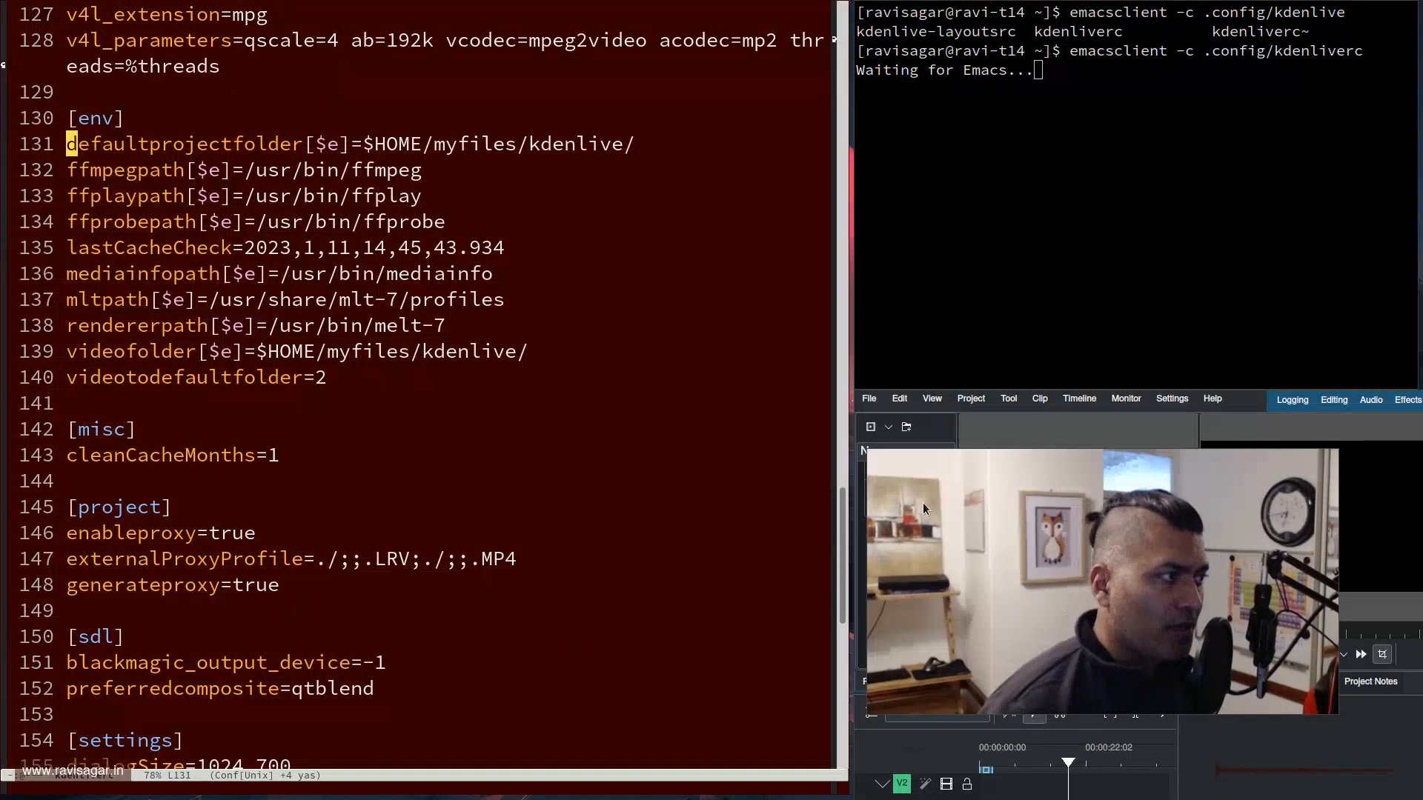
{"action": "key", "text": "ctrl+e"}
{"action": "key", "text": "ctrl+space"}
{"action": "key", "text": "ctrl+a"}
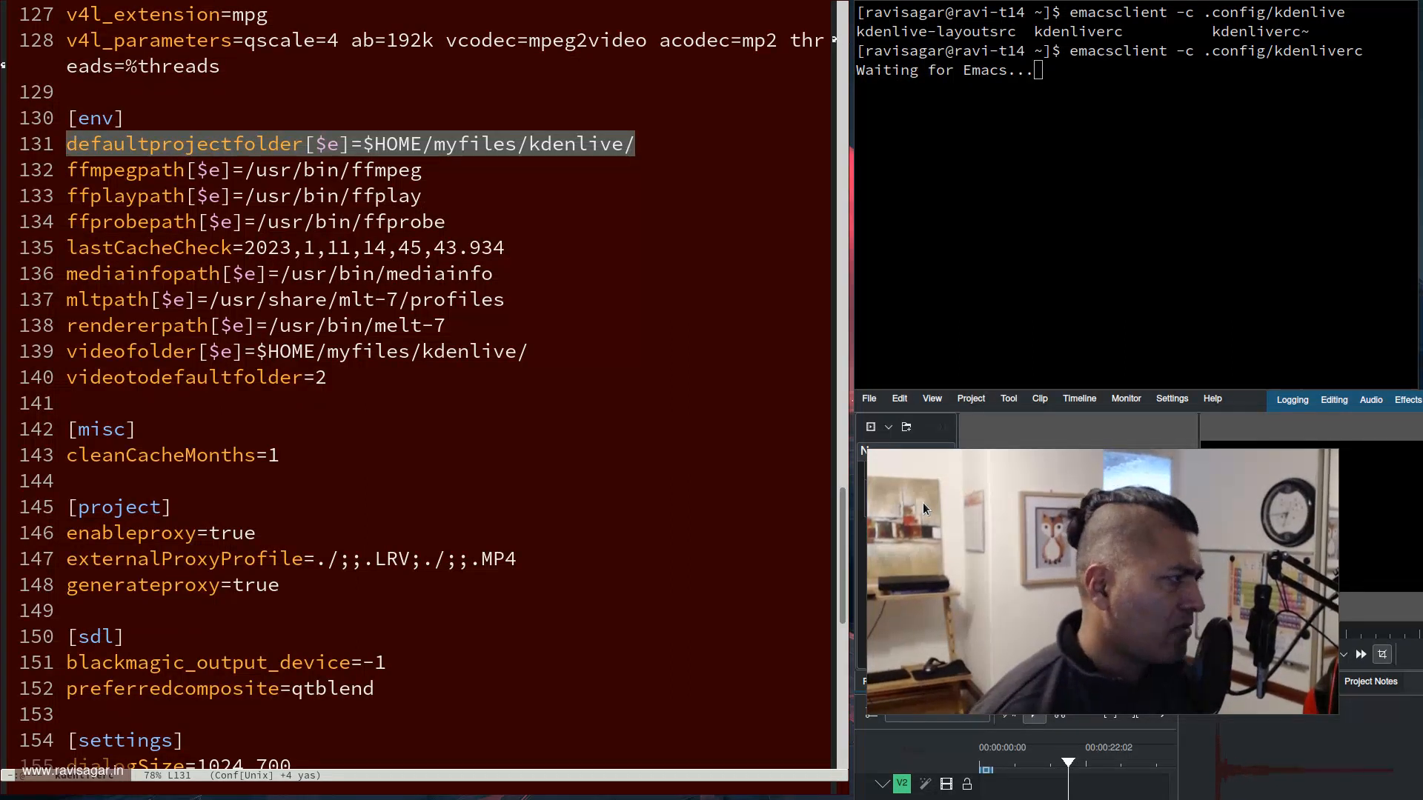
Select from the end of the defaultprojectfolder line through the end of the videofolder line, and copy the selection
{"action": "key", "text": "ctrl+n"}
{"action": "key", "text": "ctrl+n"}
{"action": "key", "text": "ctrl+n"}
{"action": "key", "text": "ctrl+n"}
{"action": "key", "text": "ctrl+n"}
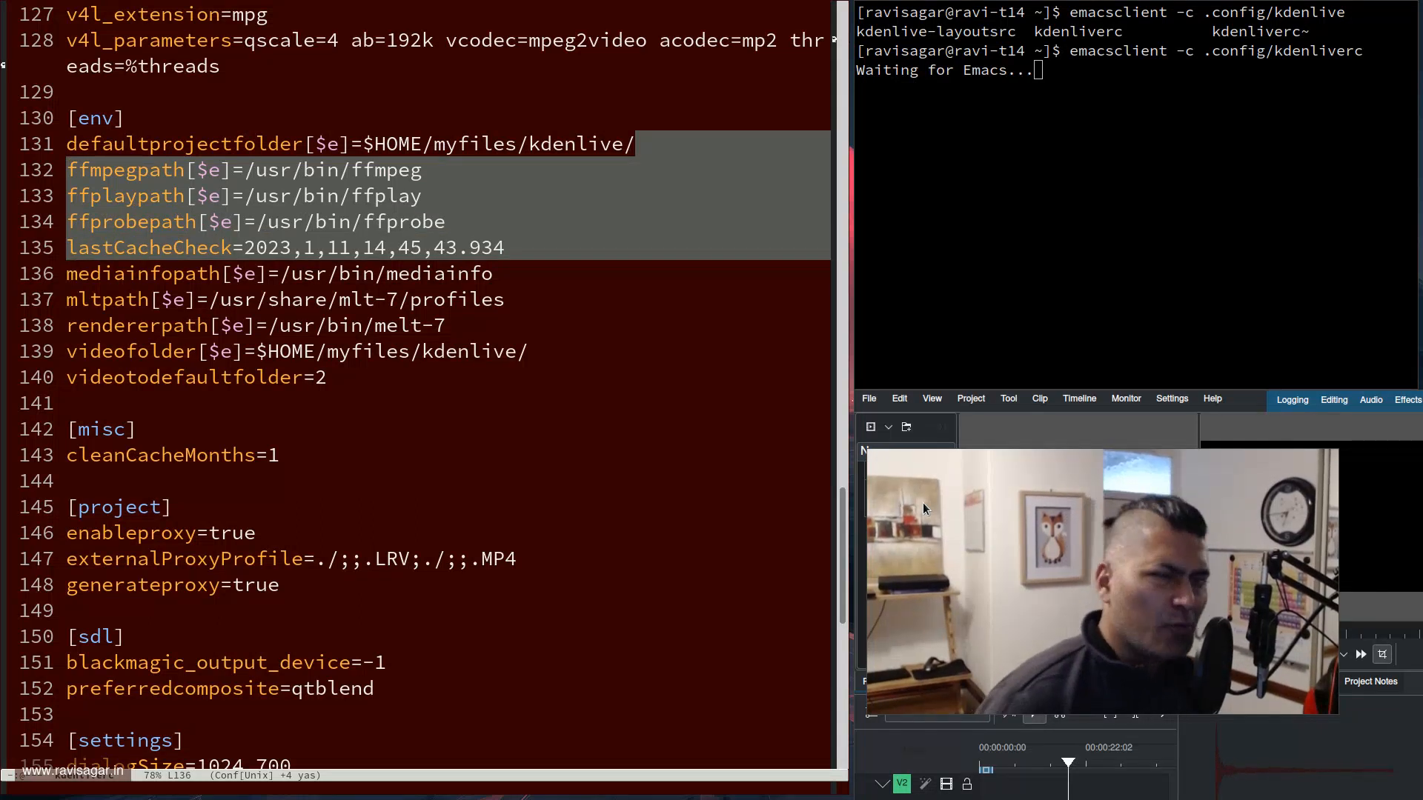
{"action": "key", "text": "ctrl+n"}
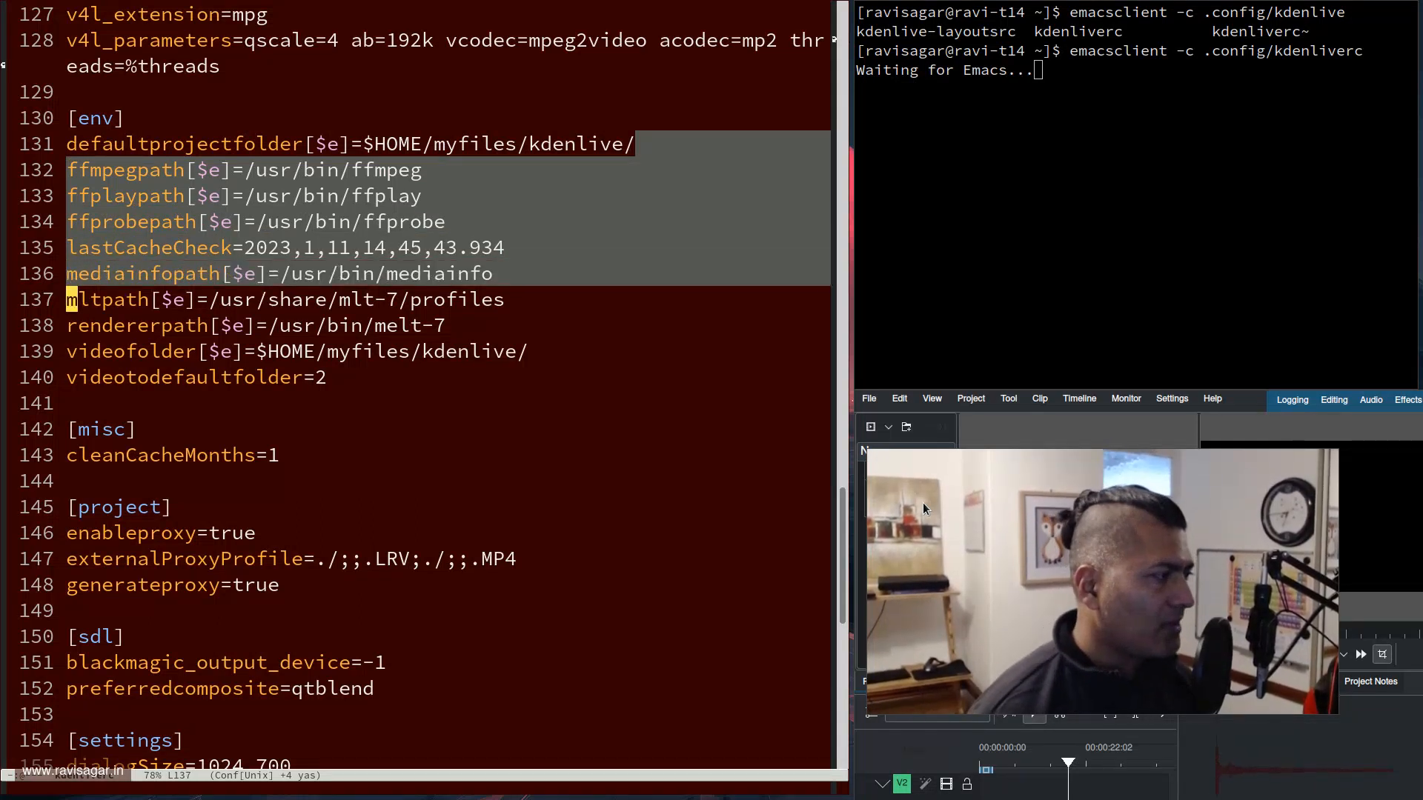
{"action": "key", "text": "ctrl+n"}
{"action": "key", "text": "ctrl+n"}
{"action": "key", "text": "ctrl+n"}
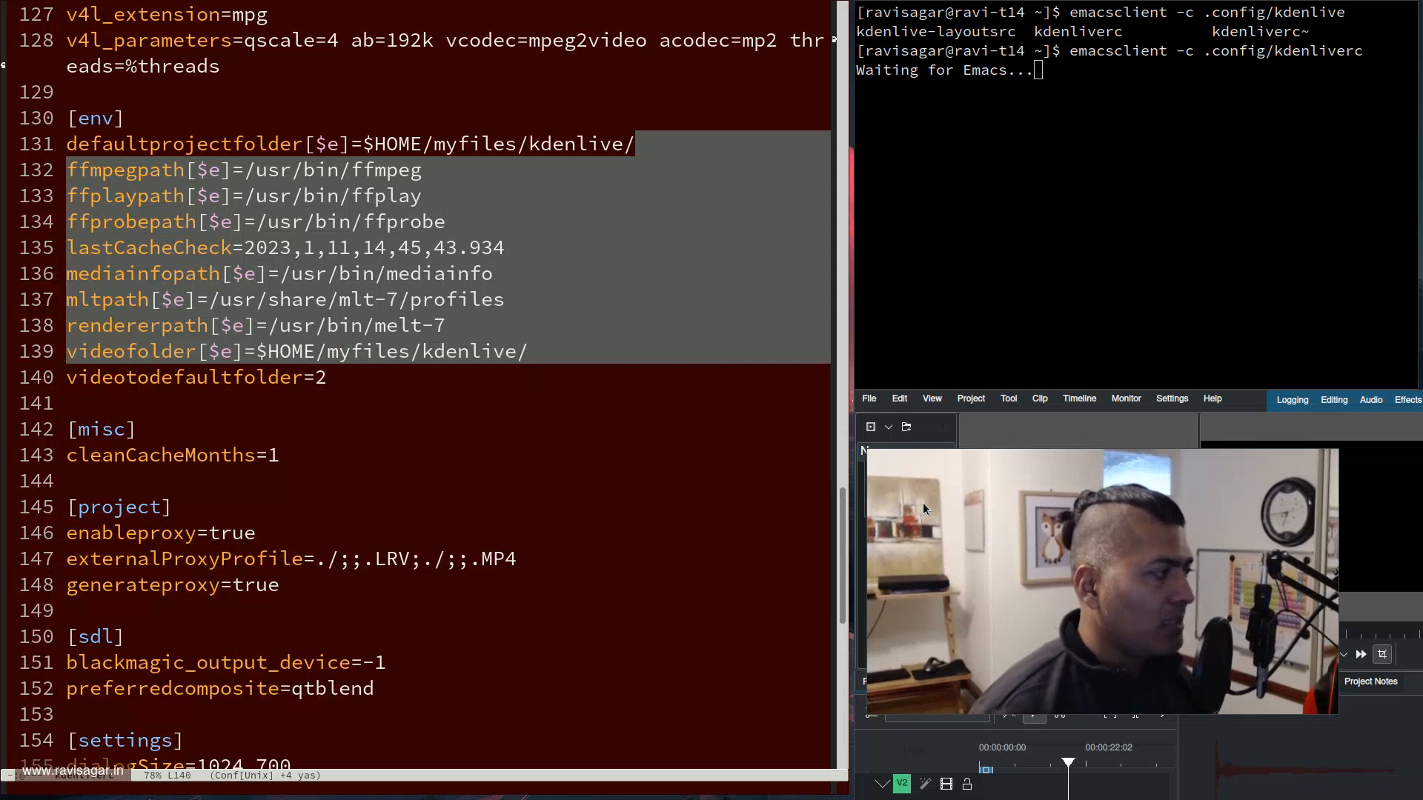
{"action": "key", "text": "ctrl+b"}
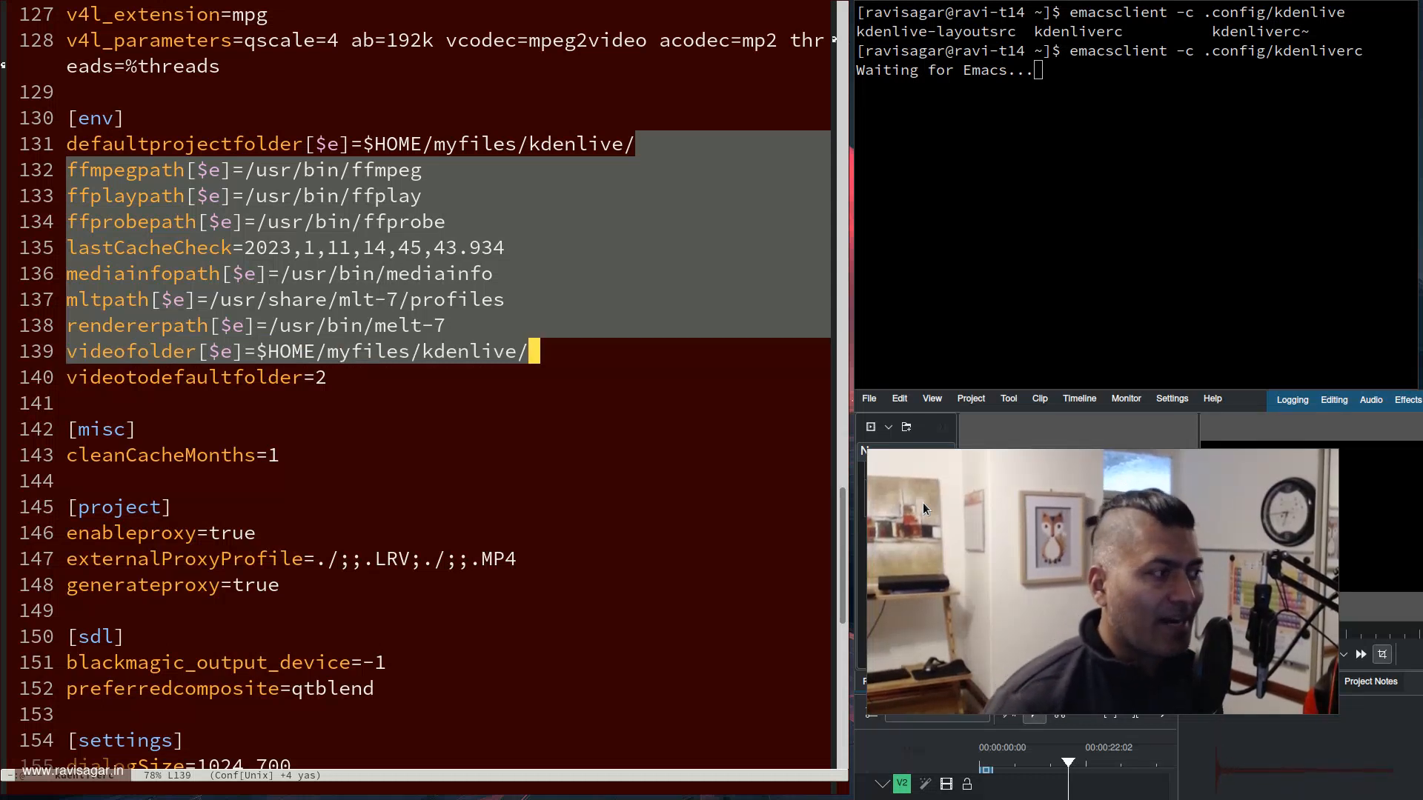
{"action": "key", "text": "alt+w"}
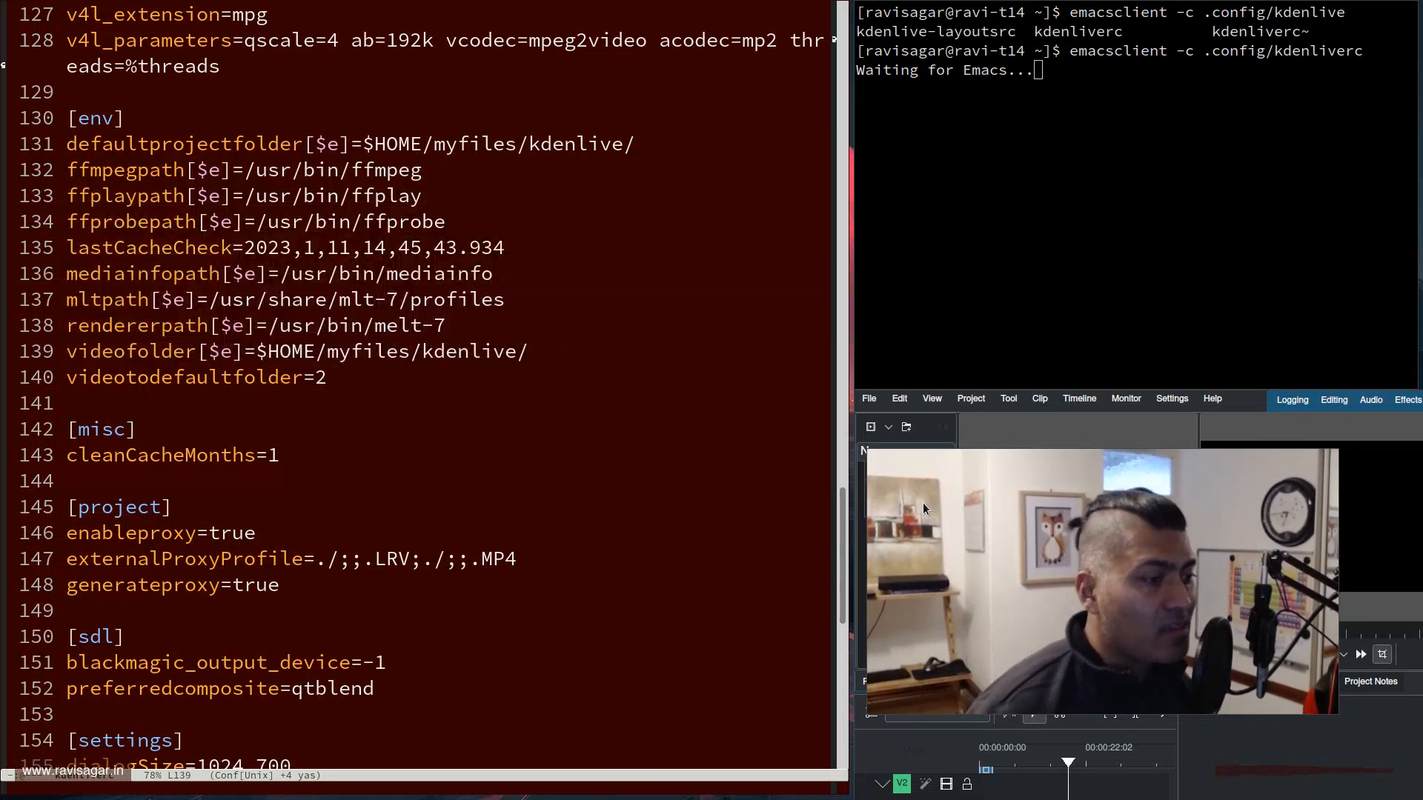
Close the kdenliverc file in Emacs and exit the terminal to return to Kdenlive
{"action": "key", "text": "ctrl+x"}
{"action": "key", "text": "ctrl+c"}
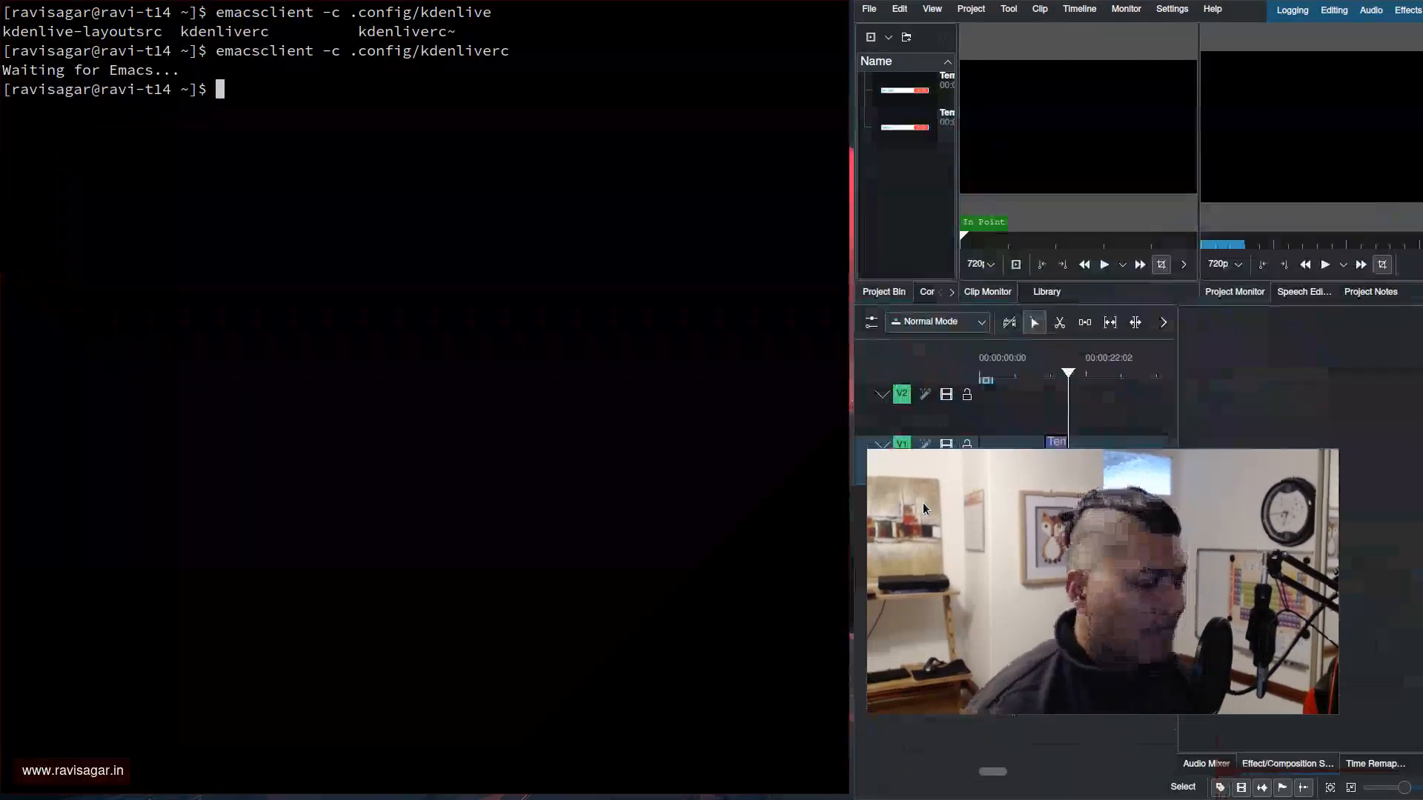
{"action": "key", "text": "ctrl+d"}
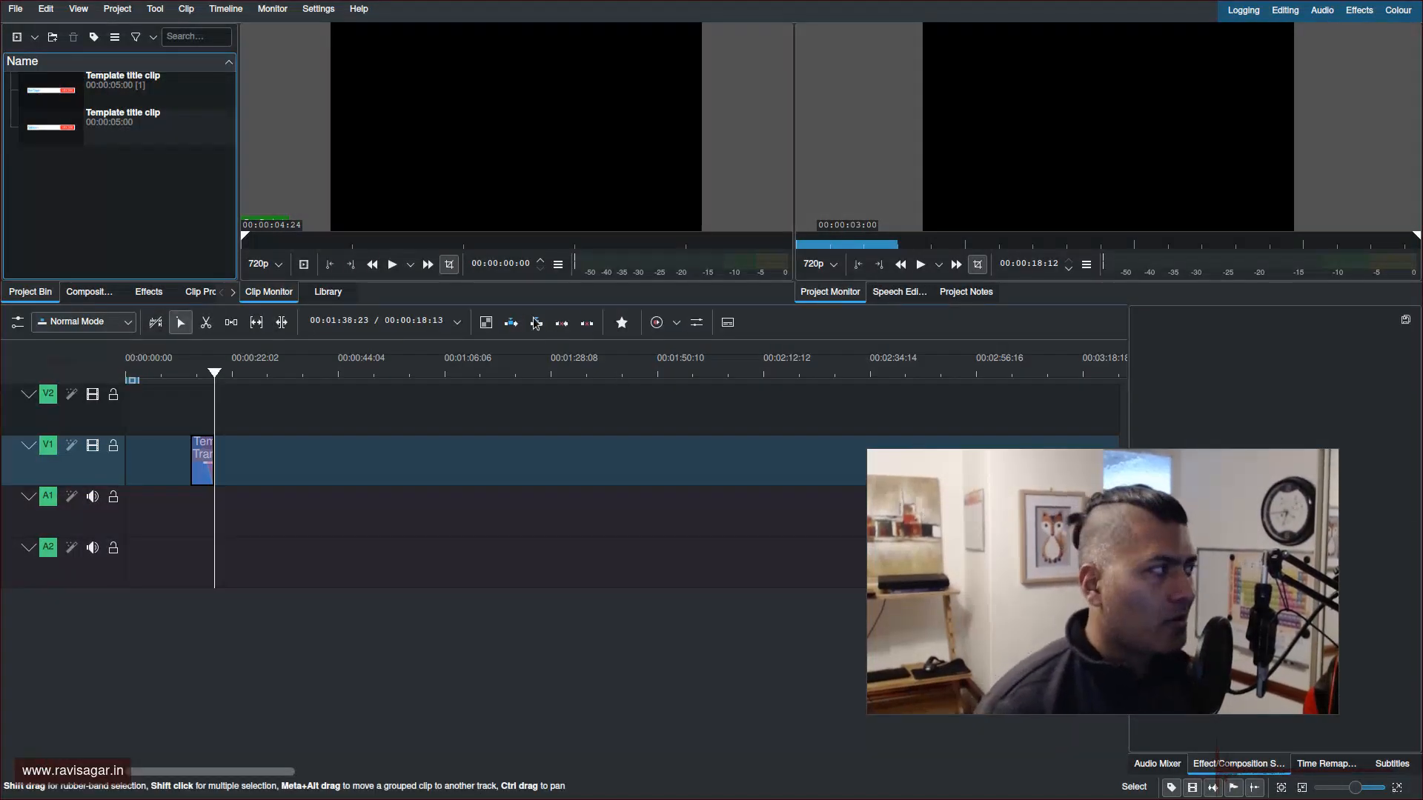
Move the timeline playhead onto the title clip on track V1, at 00:00:14:07
{"action": "left_click", "coordinate": [197, 400]}
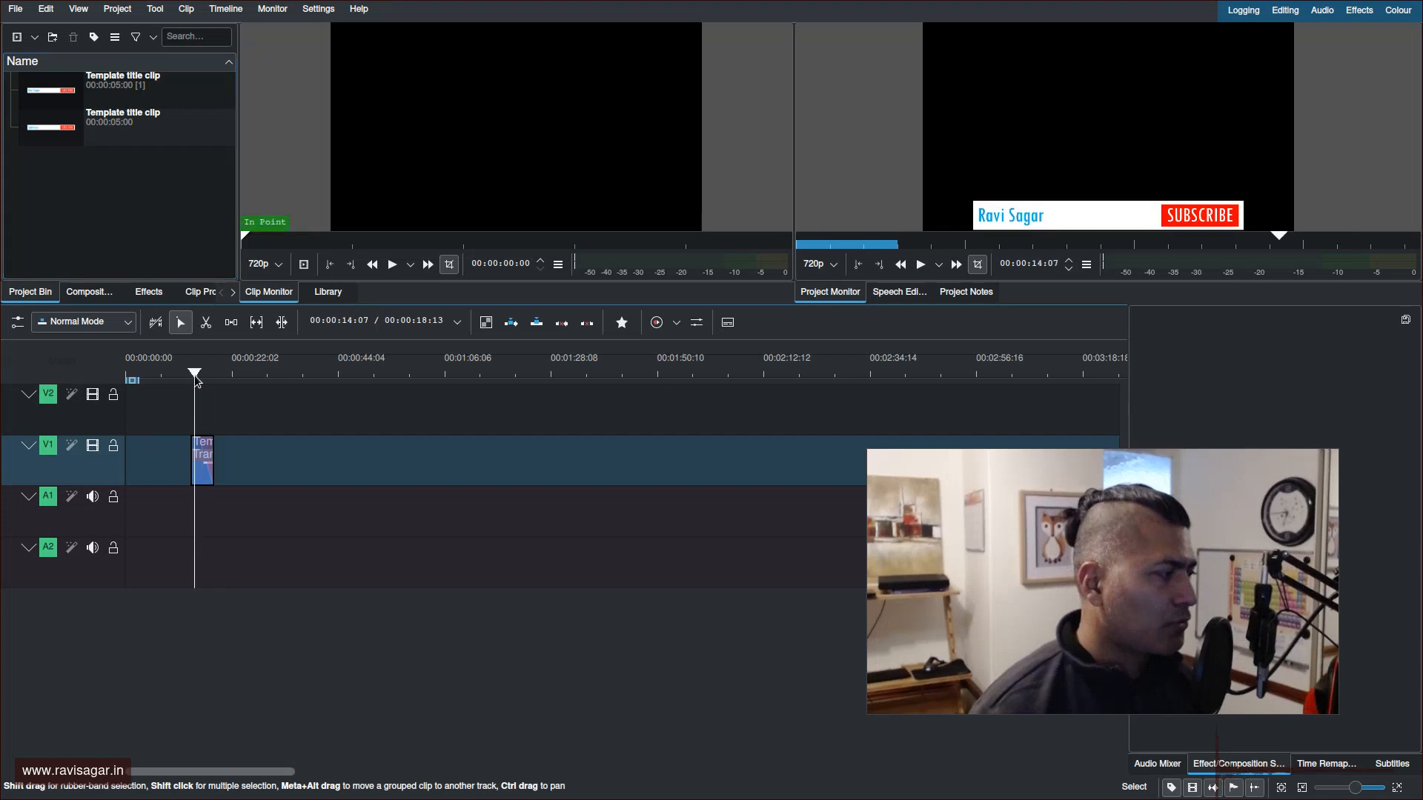